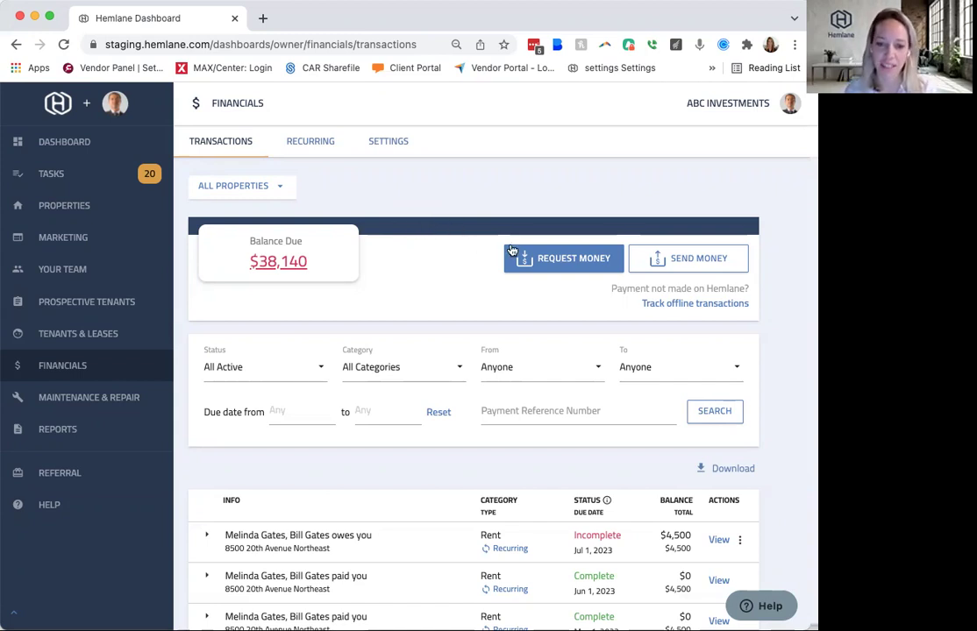
Step: Reopen the Request Money form and select the property 123 Zuber Road
{"action": "left_click", "coordinate": [547, 257]}
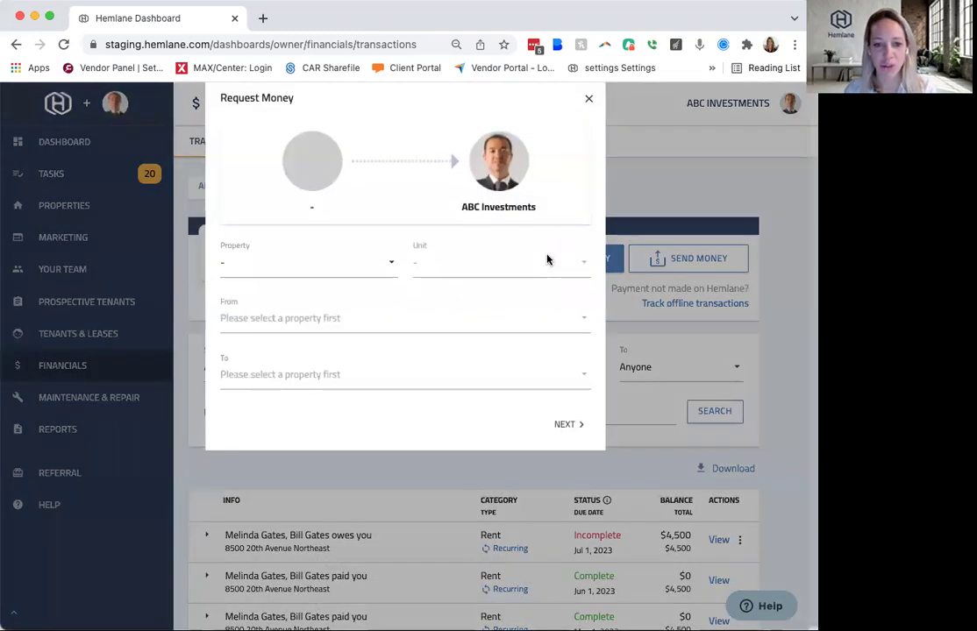
{"action": "left_click", "coordinate": [588, 100]}
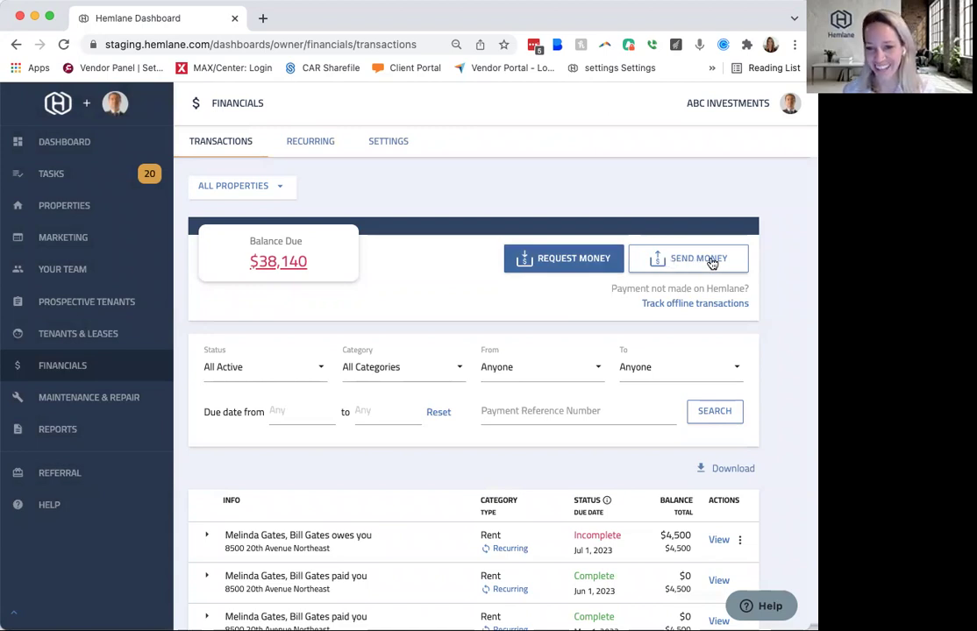
{"action": "left_click", "coordinate": [594, 263]}
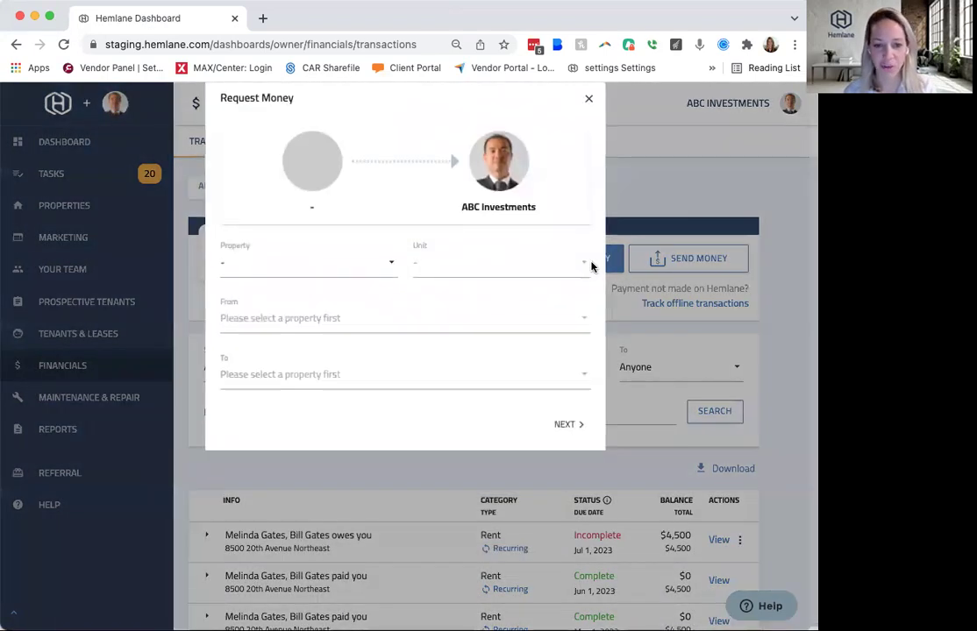
{"action": "left_click", "coordinate": [266, 275]}
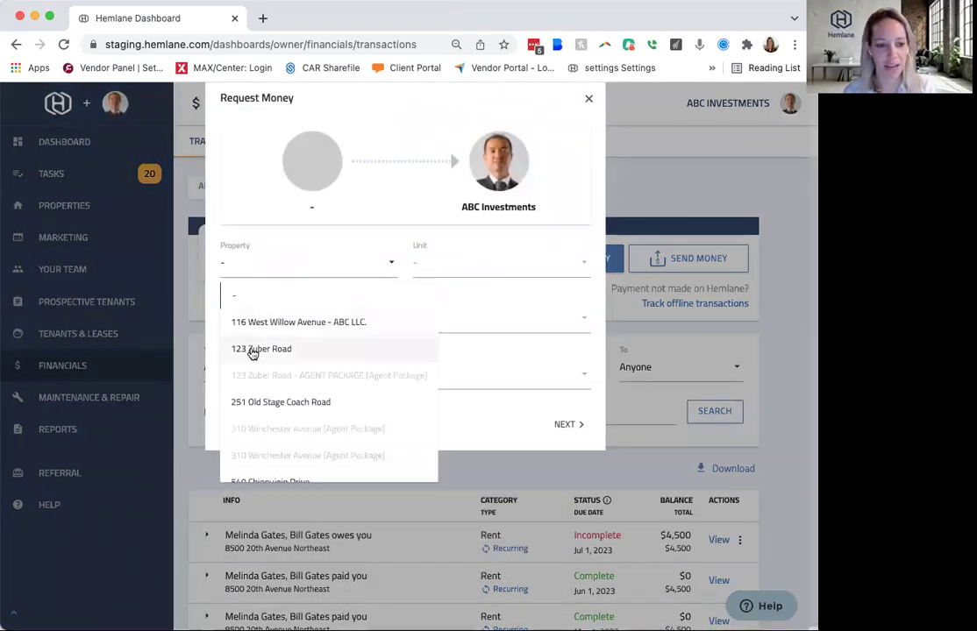
{"action": "left_click", "coordinate": [250, 350]}
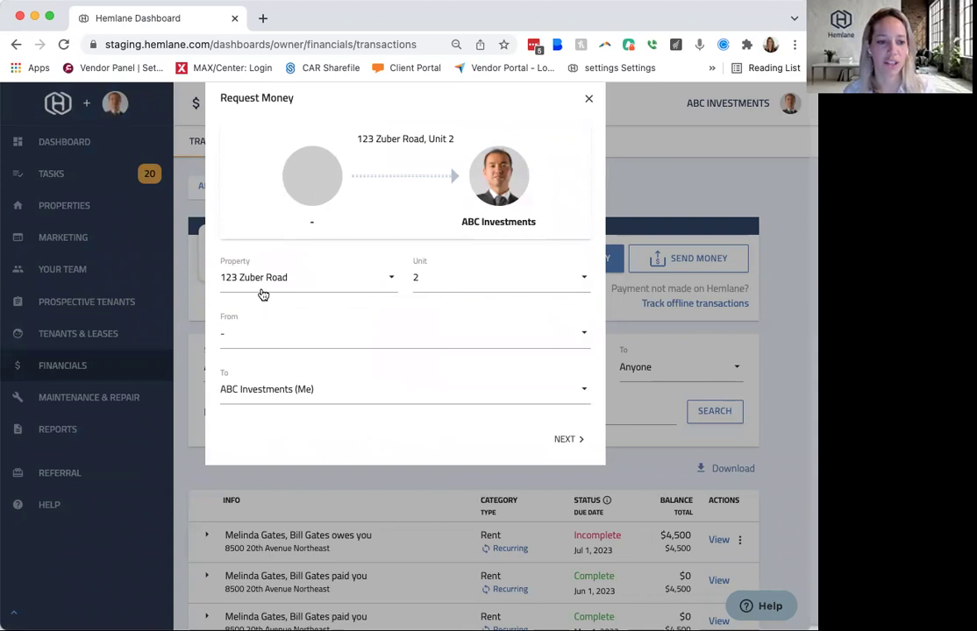
Step: Set the tenant as payer and EAST POINT LLC as the deposit account, then continue
{"action": "left_click", "coordinate": [246, 341]}
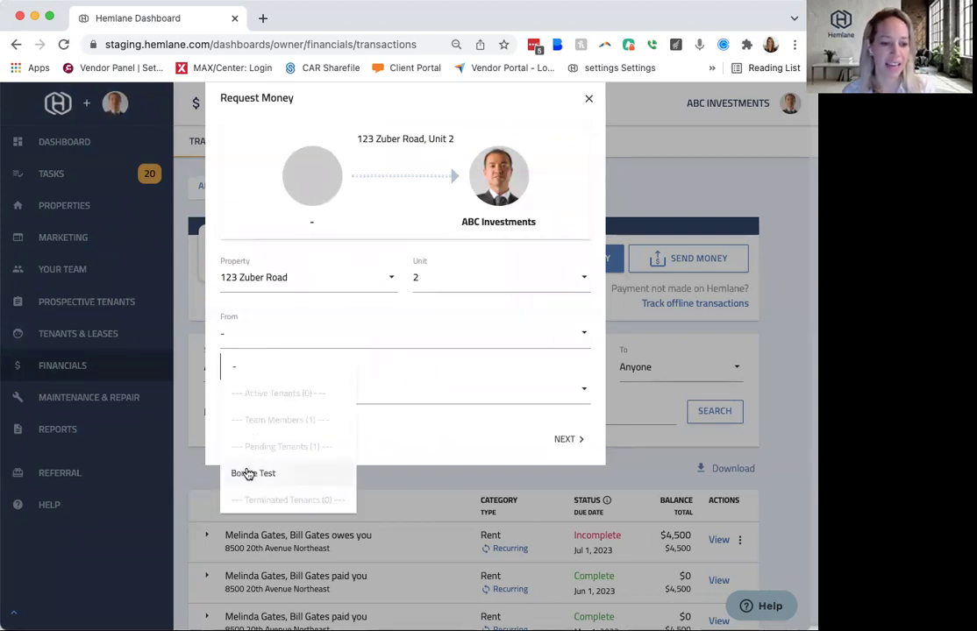
{"action": "left_click", "coordinate": [250, 470]}
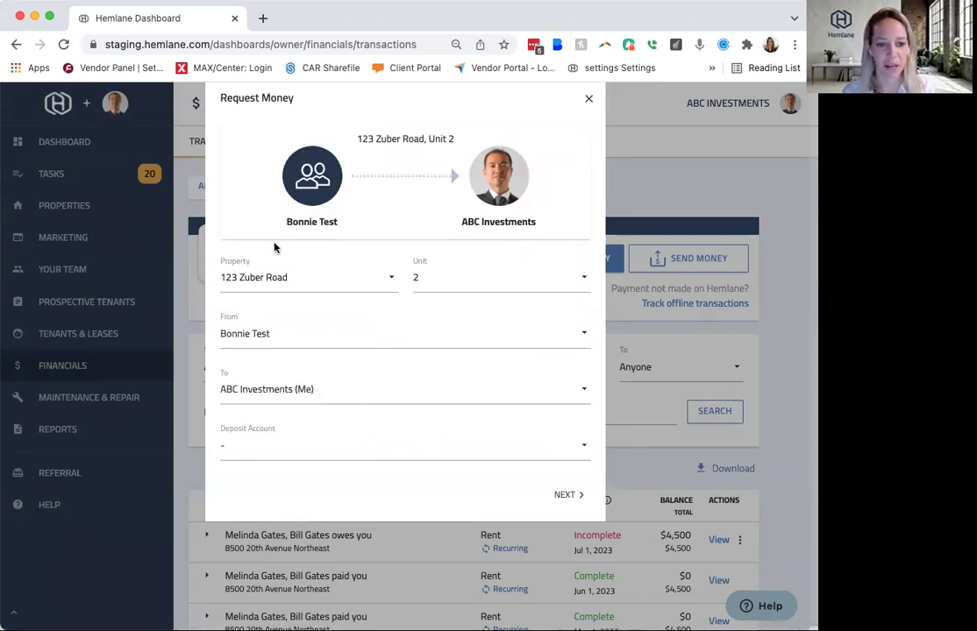
{"action": "left_click", "coordinate": [278, 453]}
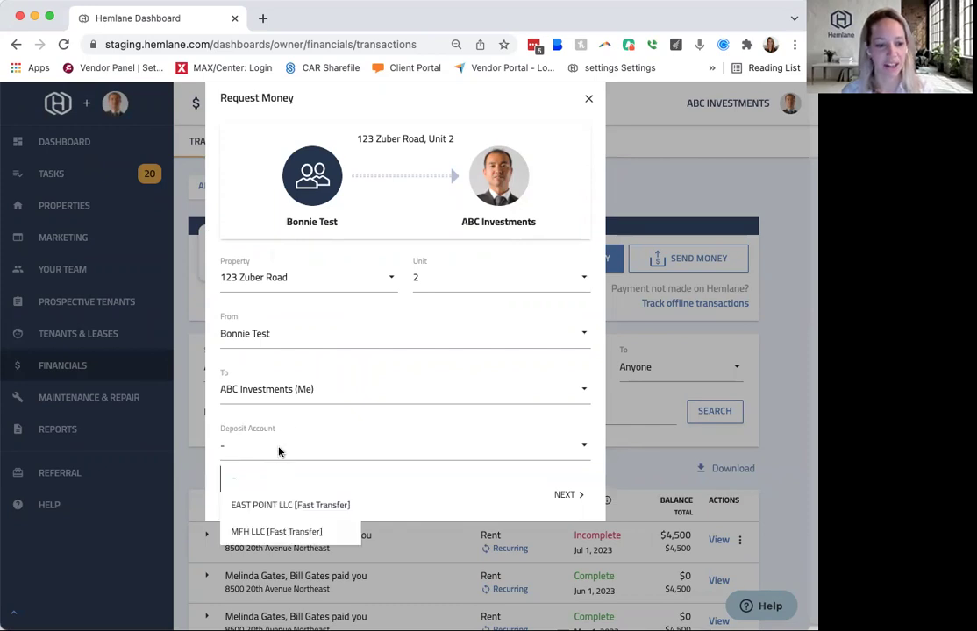
{"action": "left_click", "coordinate": [291, 507]}
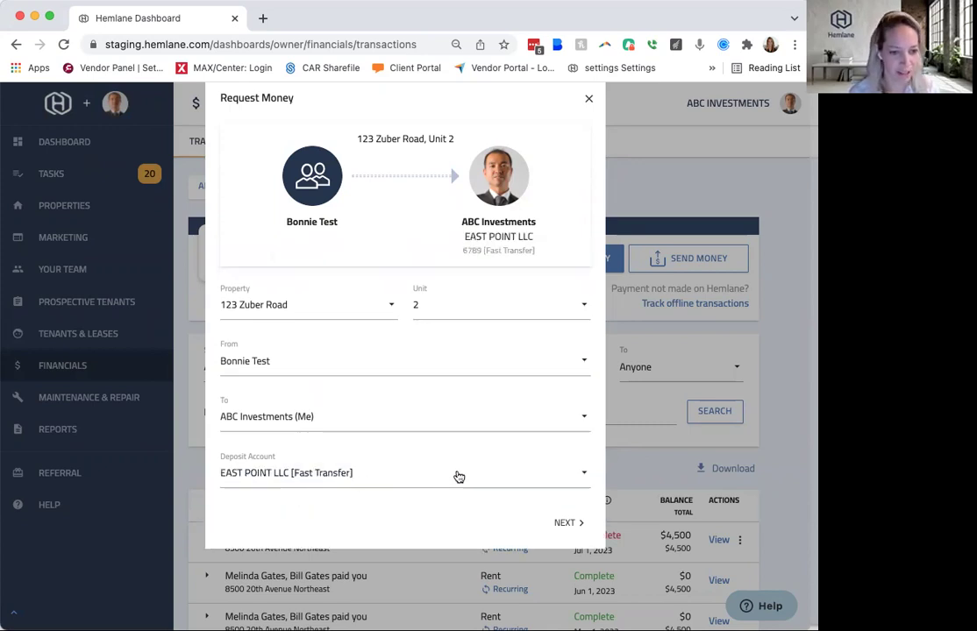
{"action": "left_click", "coordinate": [562, 524]}
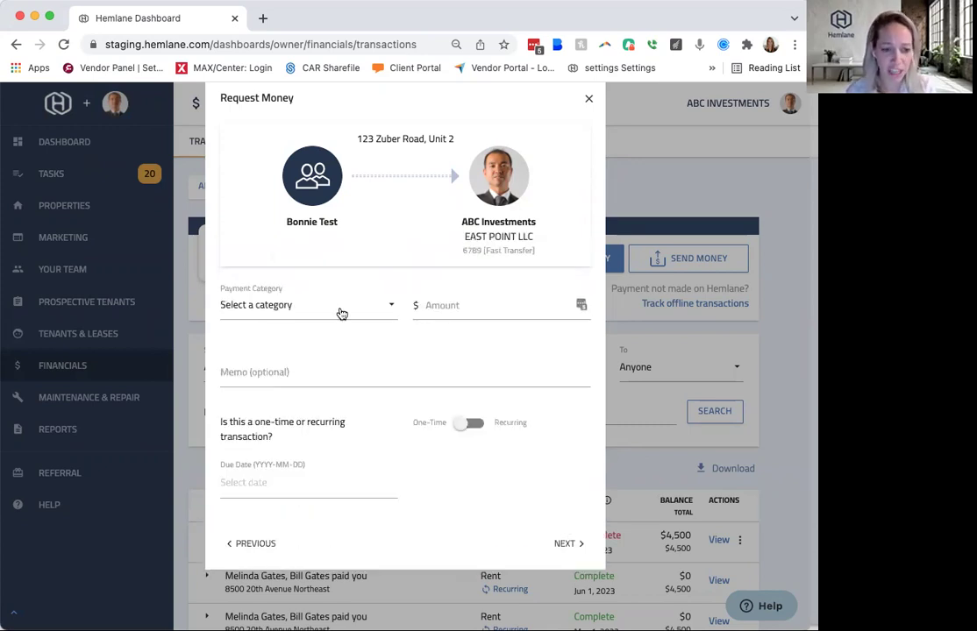
Step: Set the payment category to Rent with no memo and make the request recurring
{"action": "left_click", "coordinate": [304, 309]}
{"action": "left_click", "coordinate": [270, 394]}
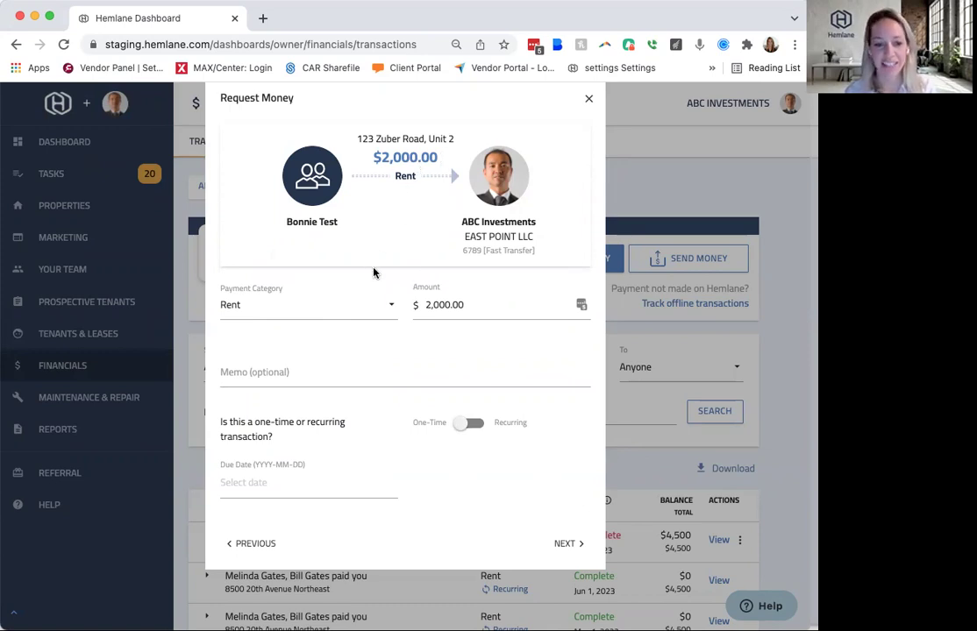
{"action": "left_click", "coordinate": [289, 371]}
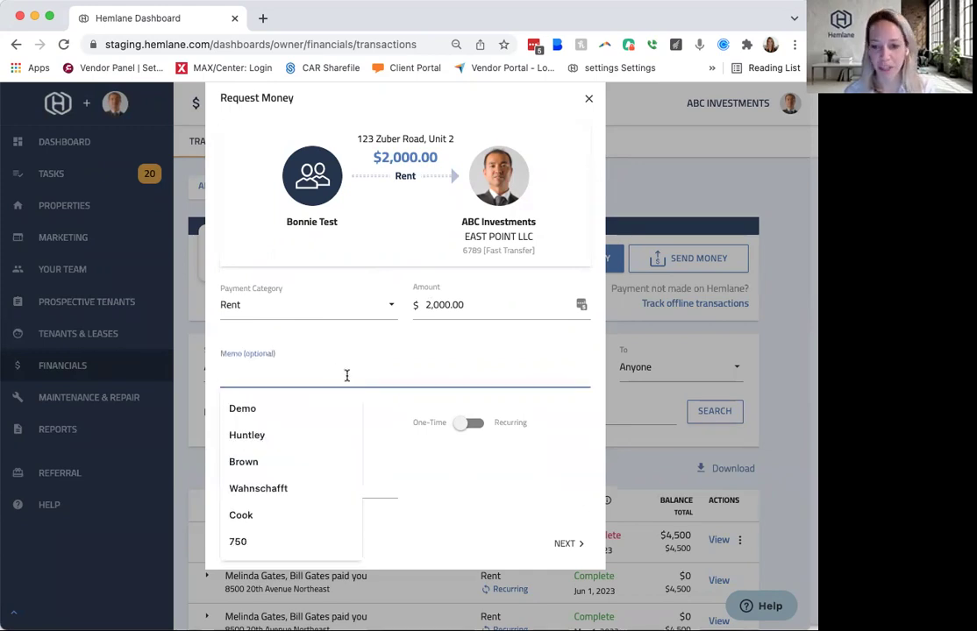
{"action": "left_click", "coordinate": [388, 434]}
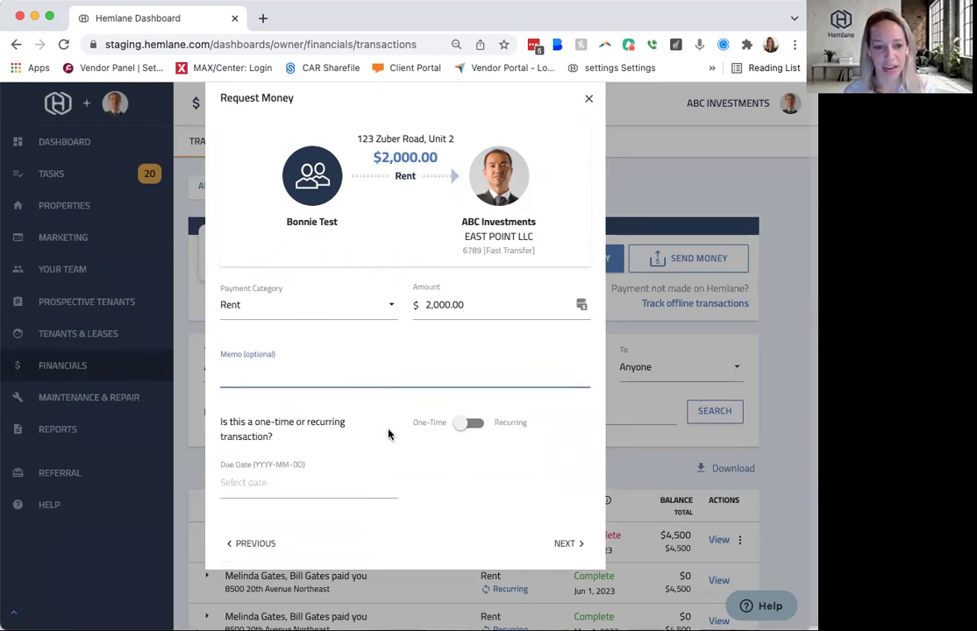
{"action": "left_click", "coordinate": [469, 424]}
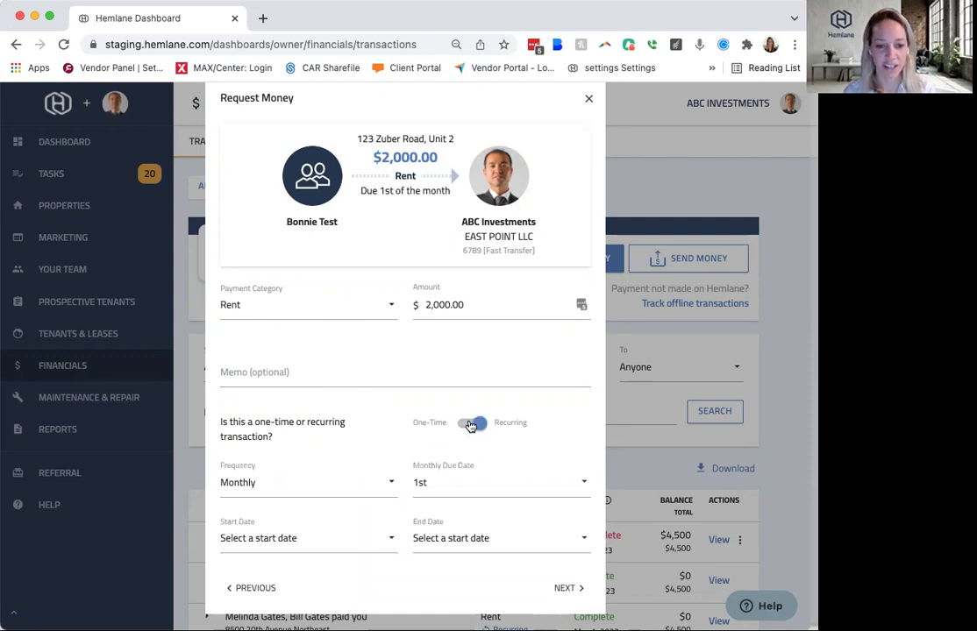
{"action": "left_click", "coordinate": [471, 424]}
{"action": "left_click", "coordinate": [492, 429]}
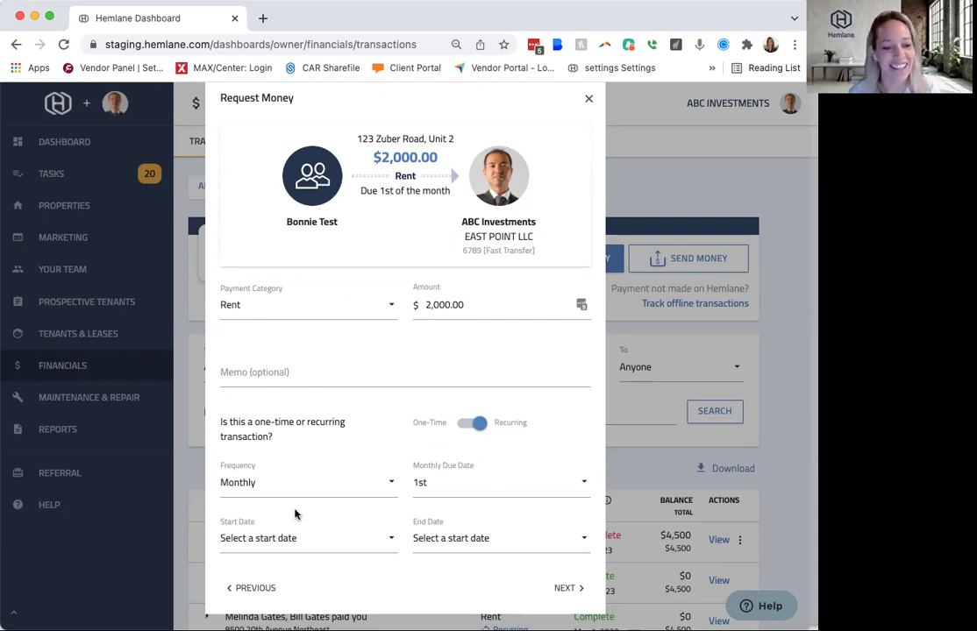
Step: Start the rent Apr 1, 2022, billed Monthly and due on the 1st
{"action": "left_click", "coordinate": [290, 536]}
{"action": "left_click", "coordinate": [268, 370]}
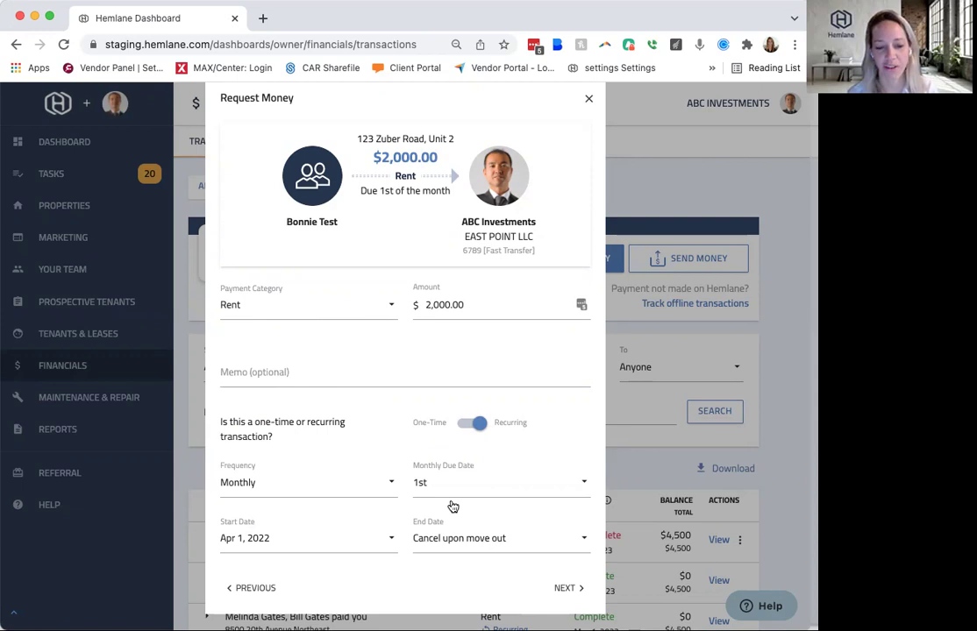
{"action": "left_click", "coordinate": [396, 485]}
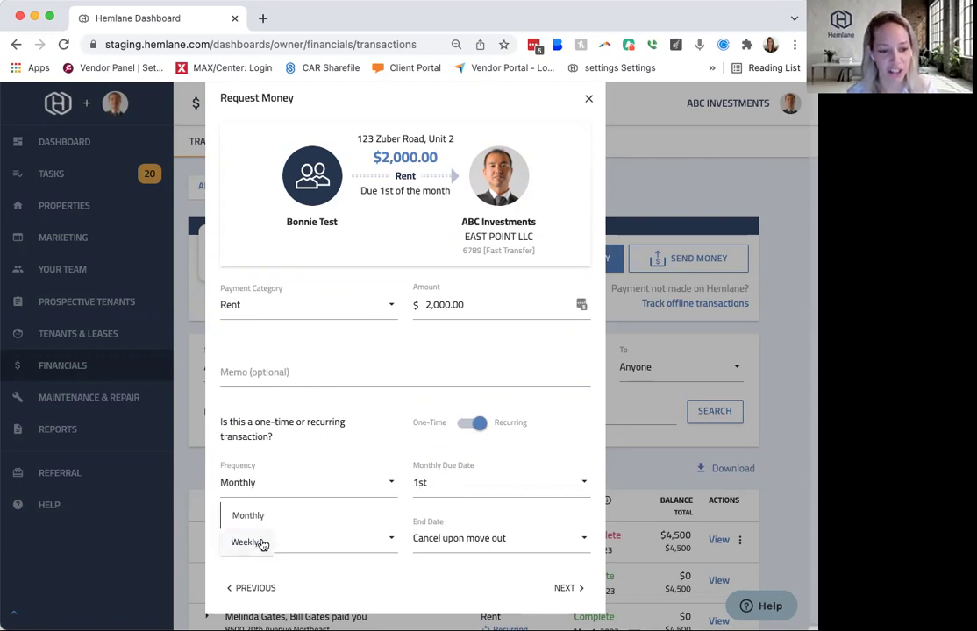
{"action": "left_click", "coordinate": [328, 454]}
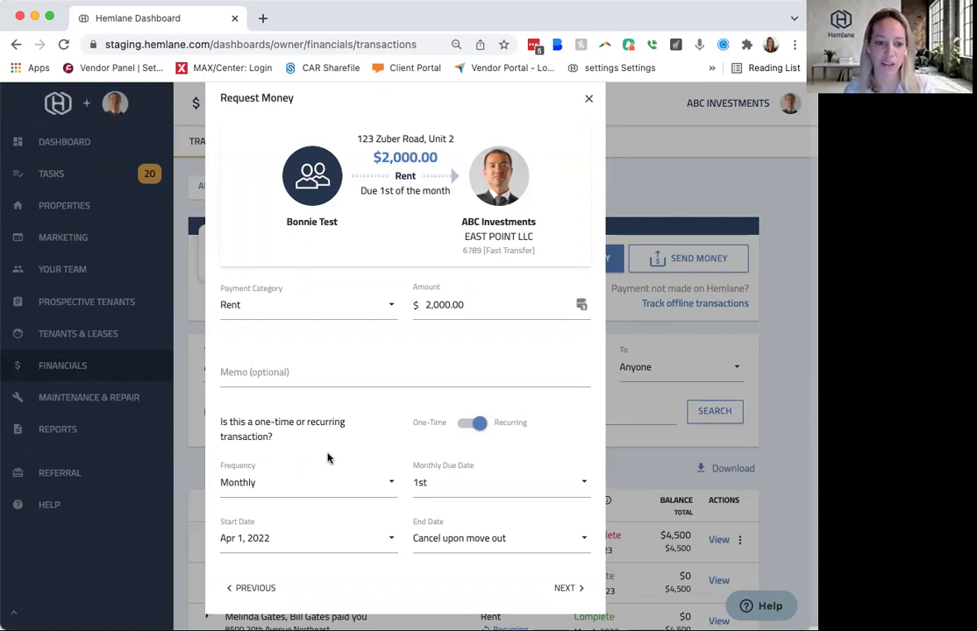
{"action": "left_click", "coordinate": [454, 484]}
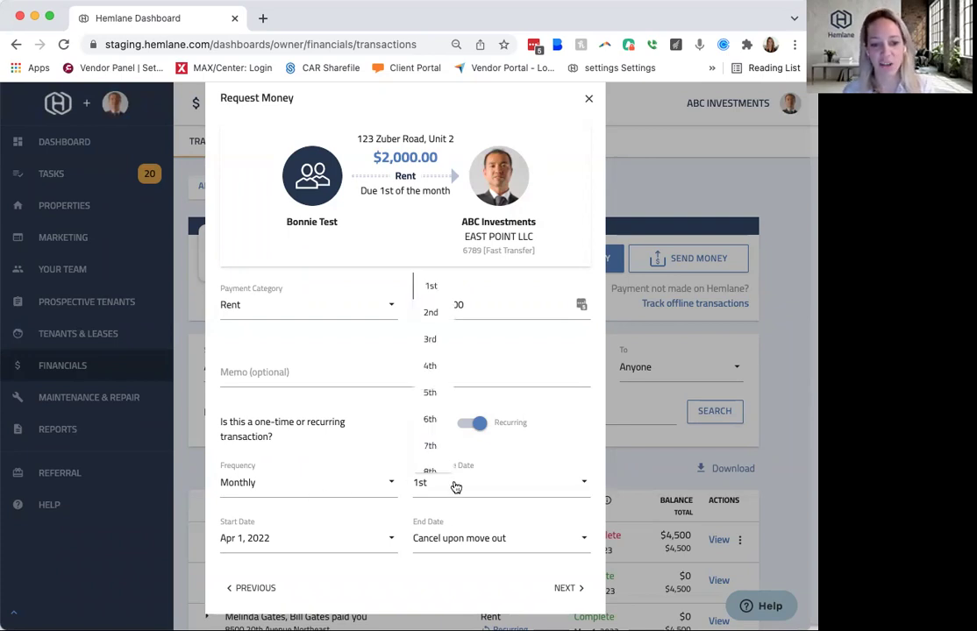
{"action": "left_click", "coordinate": [505, 458]}
Step: Advance to the payment options and read the info tips beside the partial and card payment options
{"action": "left_click", "coordinate": [561, 588]}
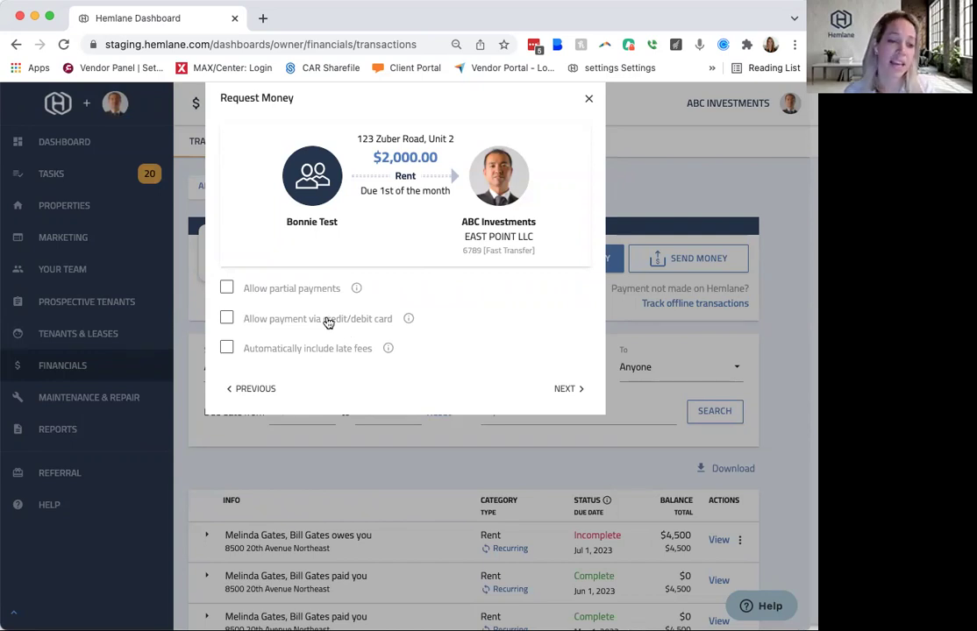
{"action": "mouse_move", "coordinate": [357, 292]}
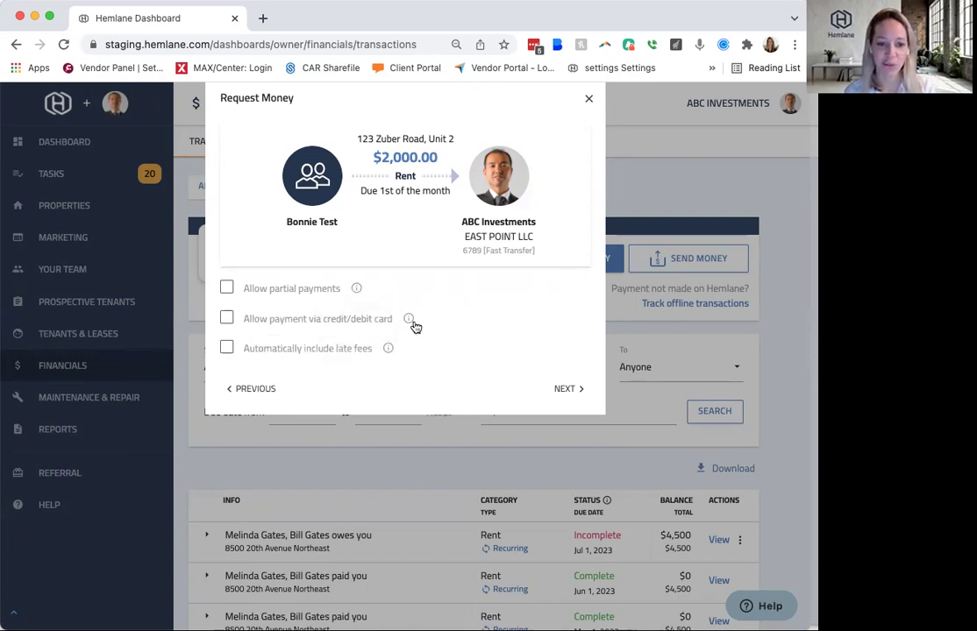
{"action": "mouse_move", "coordinate": [411, 322]}
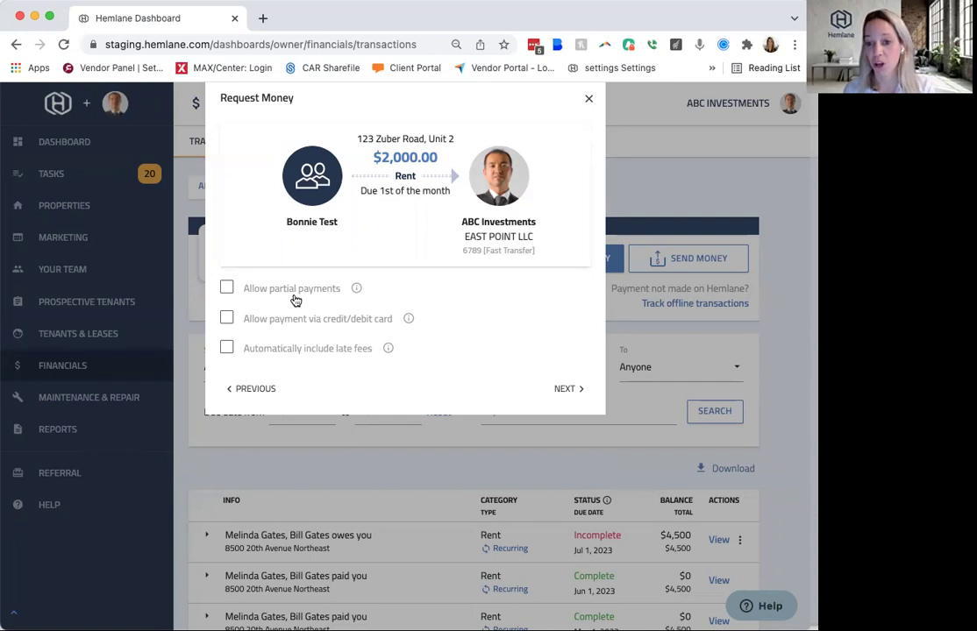
Step: Try the partial payment and credit/debit card options, leaving both turned off
{"action": "left_click", "coordinate": [227, 289]}
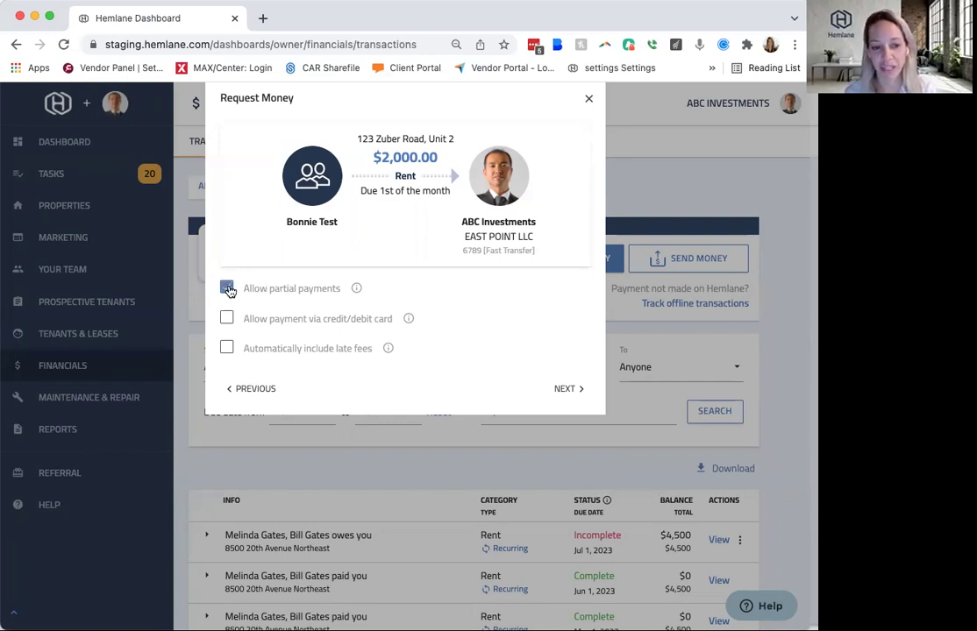
{"action": "left_click", "coordinate": [227, 289]}
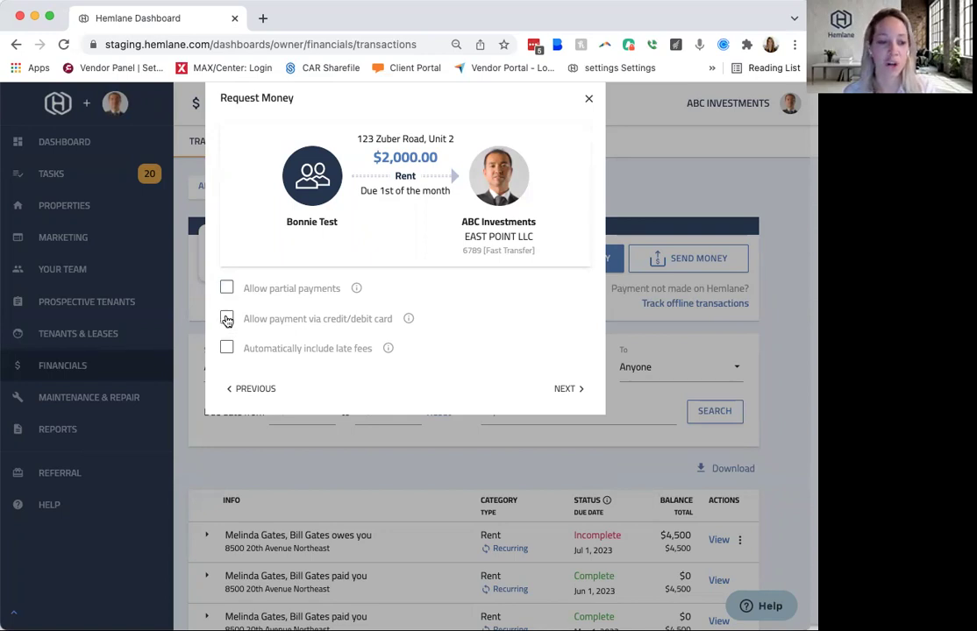
{"action": "left_click", "coordinate": [227, 318]}
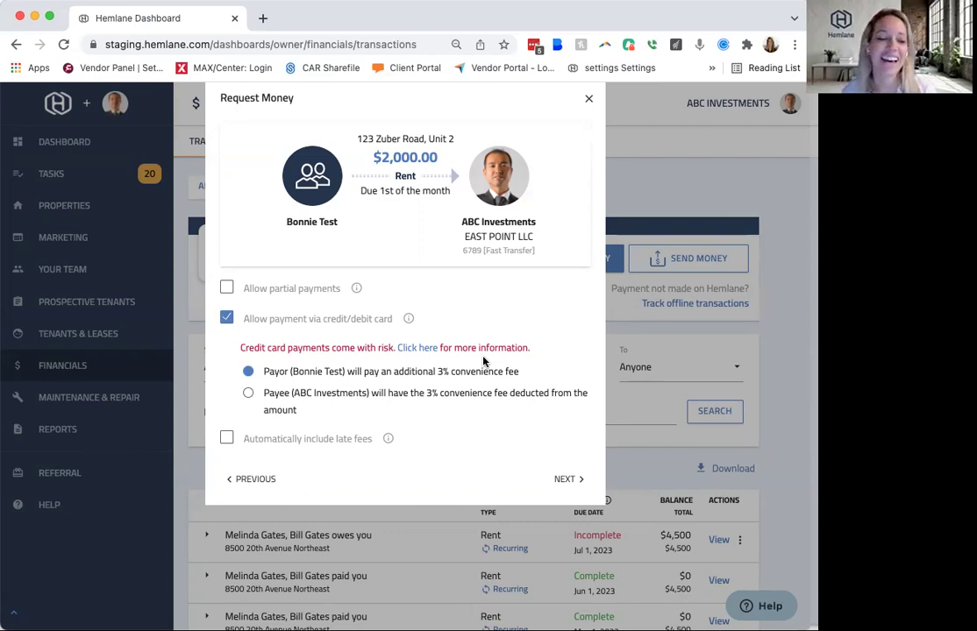
{"action": "left_click", "coordinate": [227, 318]}
Step: Enable automatic late fees: One Time, amount 50, charged on the 5th
{"action": "left_click", "coordinate": [226, 348]}
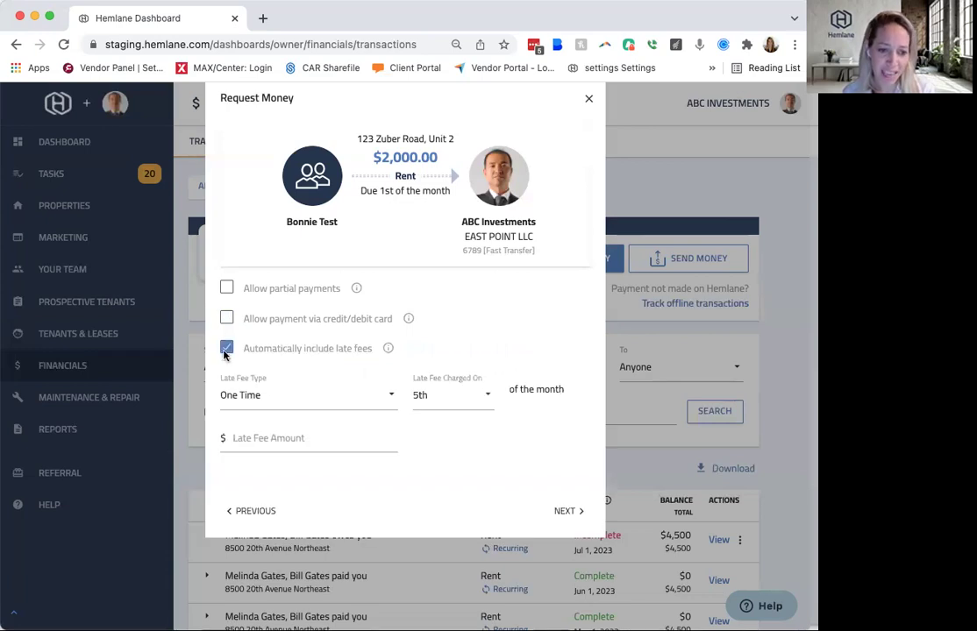
{"action": "left_click", "coordinate": [365, 398]}
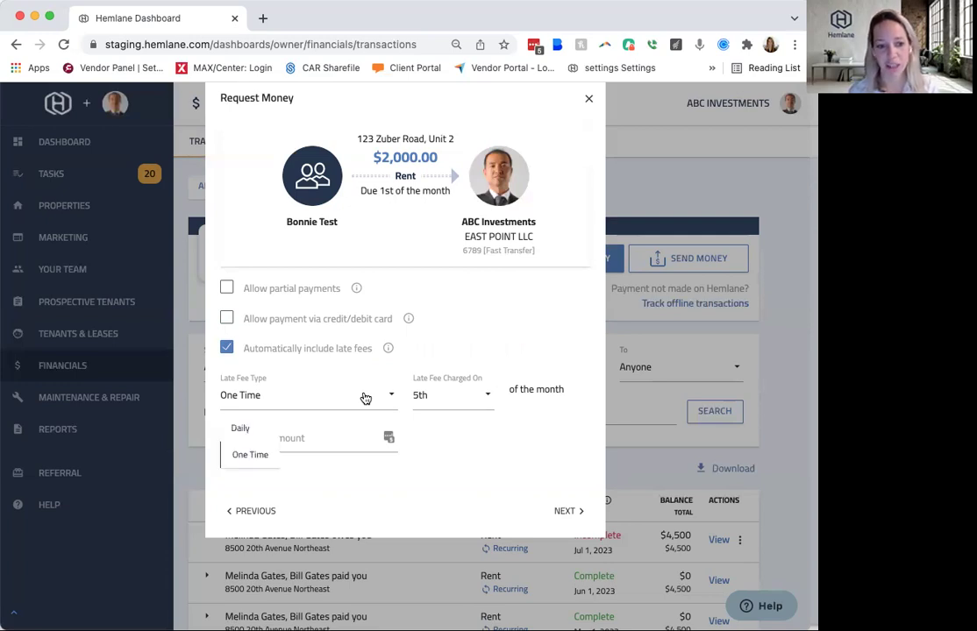
{"action": "left_click", "coordinate": [379, 351]}
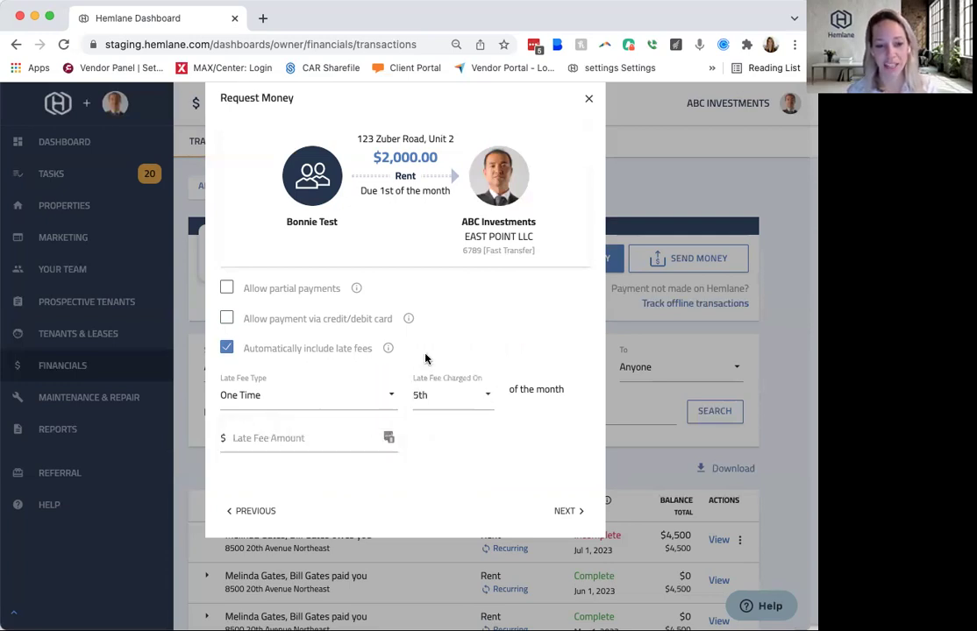
{"action": "left_click", "coordinate": [259, 442]}
{"action": "type", "text": "50"}
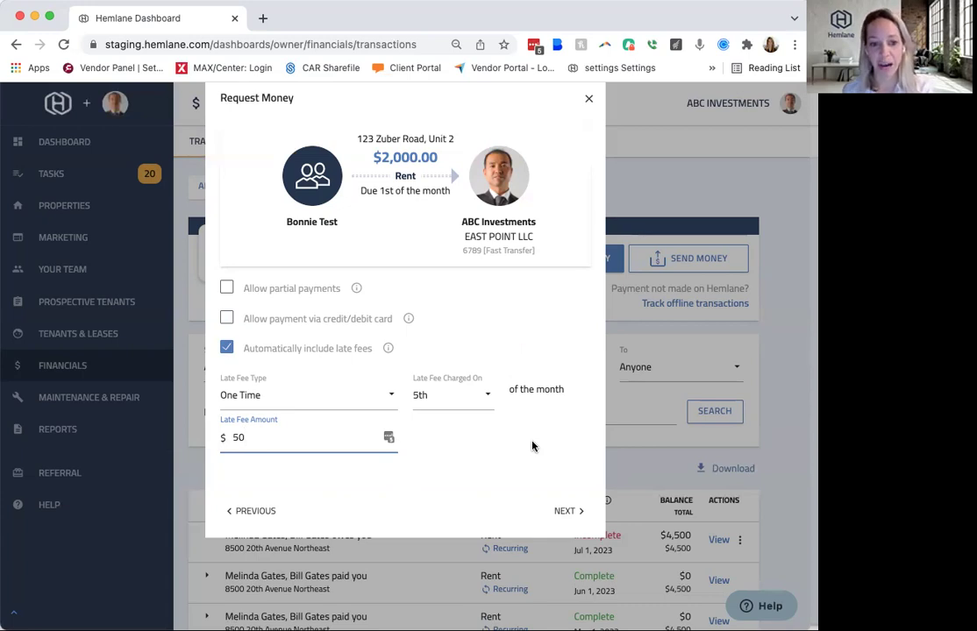
{"action": "left_click", "coordinate": [436, 399]}
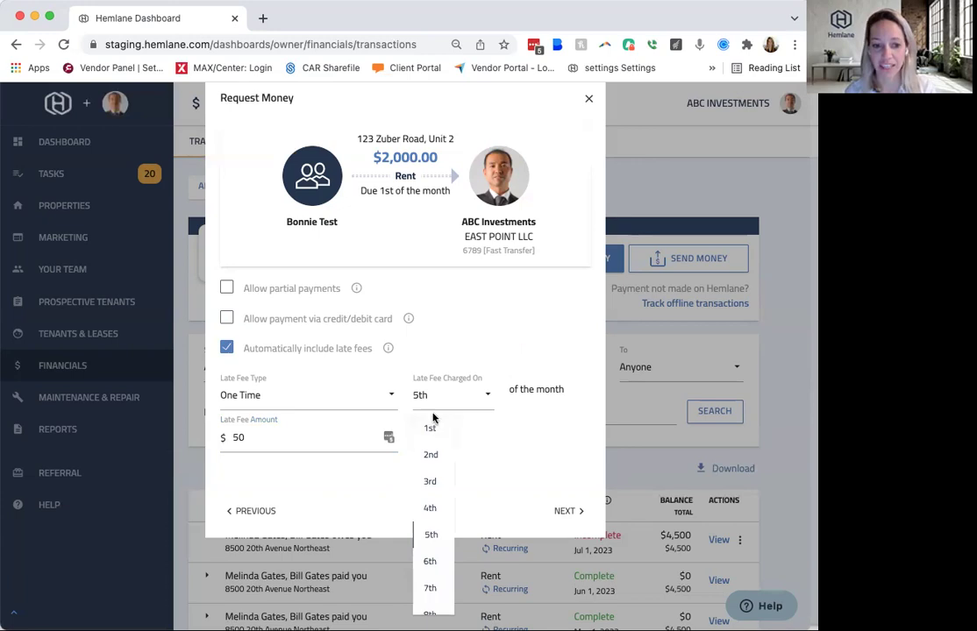
{"action": "left_click", "coordinate": [467, 361]}
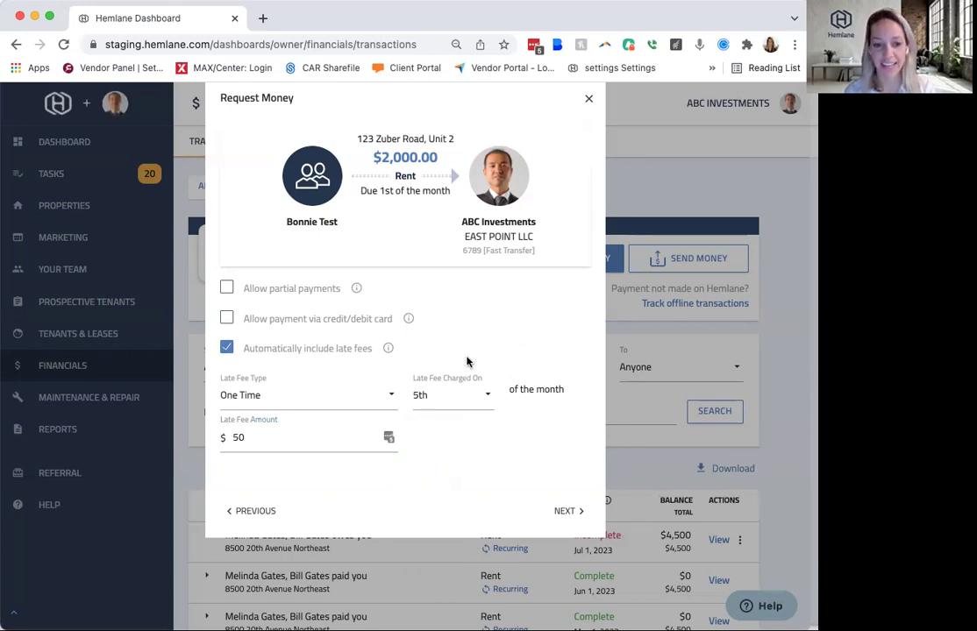
Step: Review the summary and submit the $2,000 monthly Rent request with its $50 late fee
{"action": "left_click", "coordinate": [566, 511]}
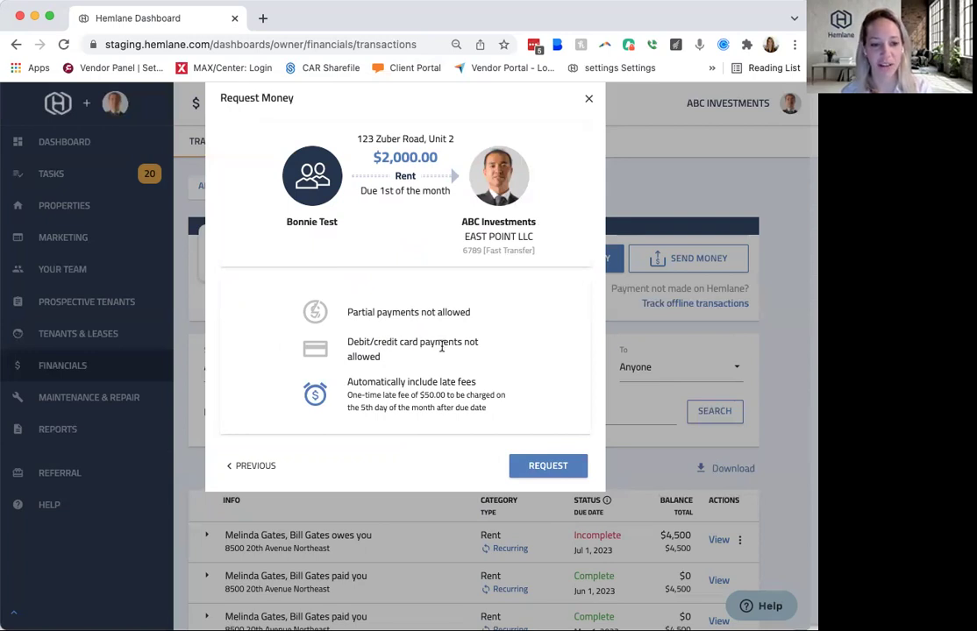
{"action": "left_click", "coordinate": [541, 472]}
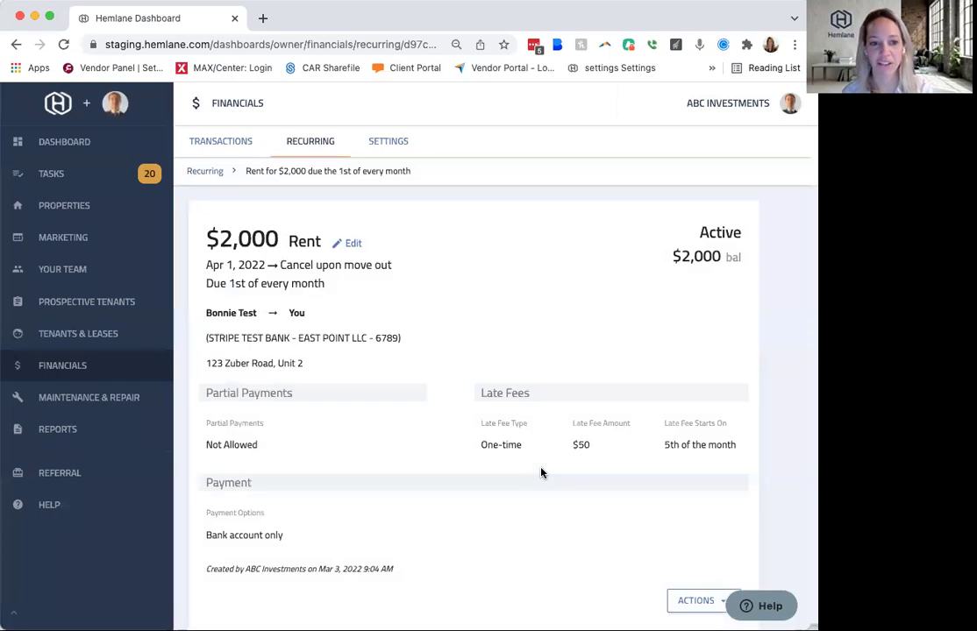
{"action": "scroll", "coordinate": [530, 367], "scroll_direction": "down", "scroll_amount": 10}
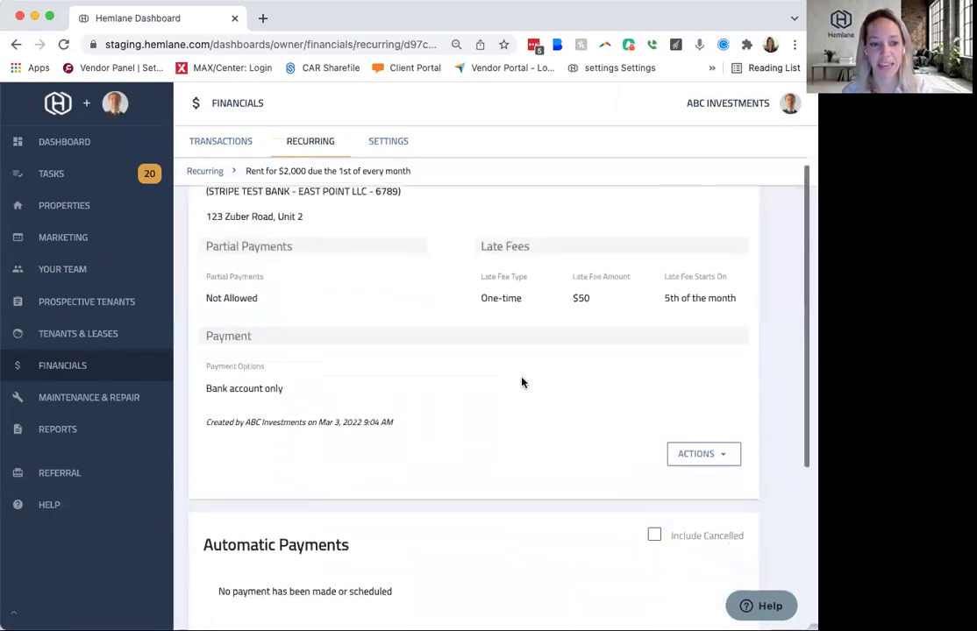
{"action": "scroll", "coordinate": [522, 383], "scroll_direction": "up", "scroll_amount": 10}
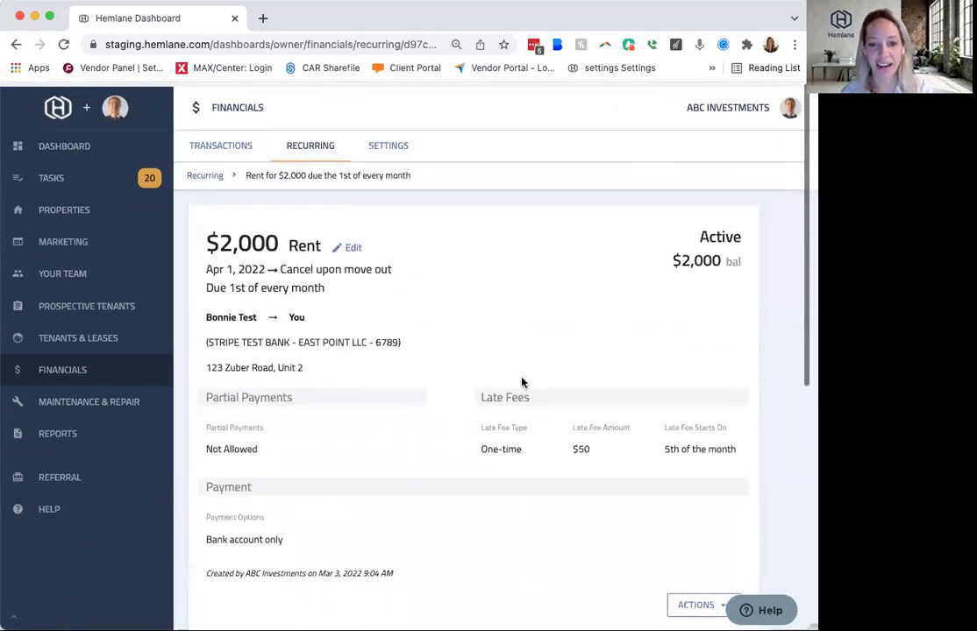
{"action": "left_click", "coordinate": [352, 244]}
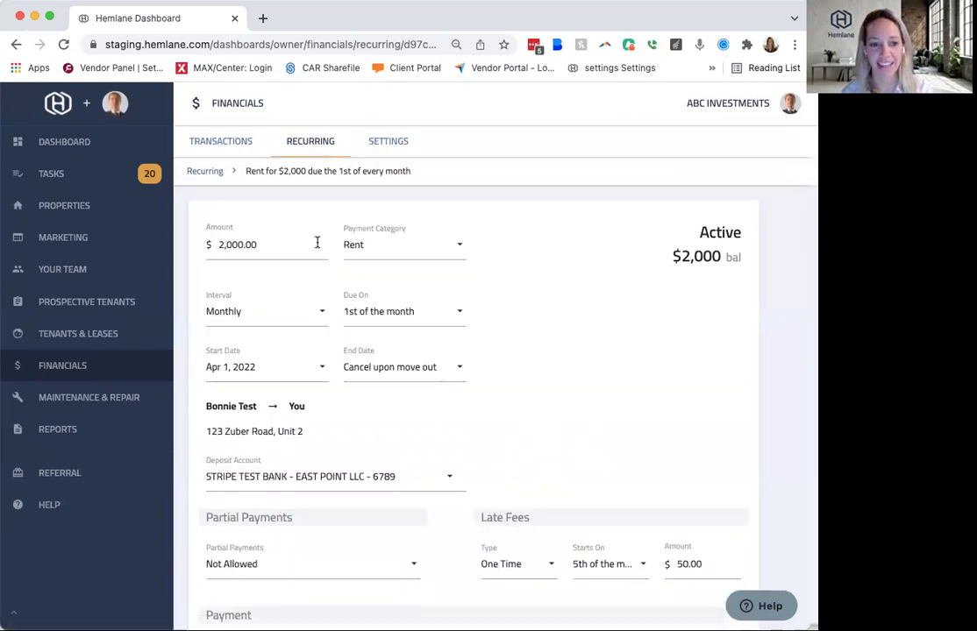
{"action": "scroll", "coordinate": [443, 478], "scroll_direction": "down", "scroll_amount": 2}
{"action": "scroll", "coordinate": [448, 464], "scroll_direction": "down", "scroll_amount": 5}
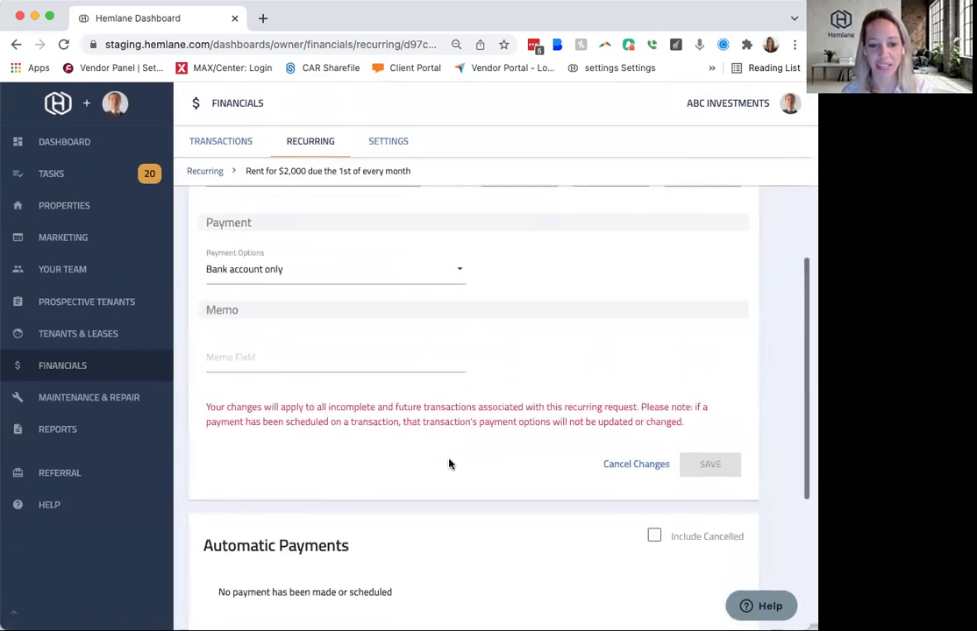
{"action": "left_click", "coordinate": [640, 466]}
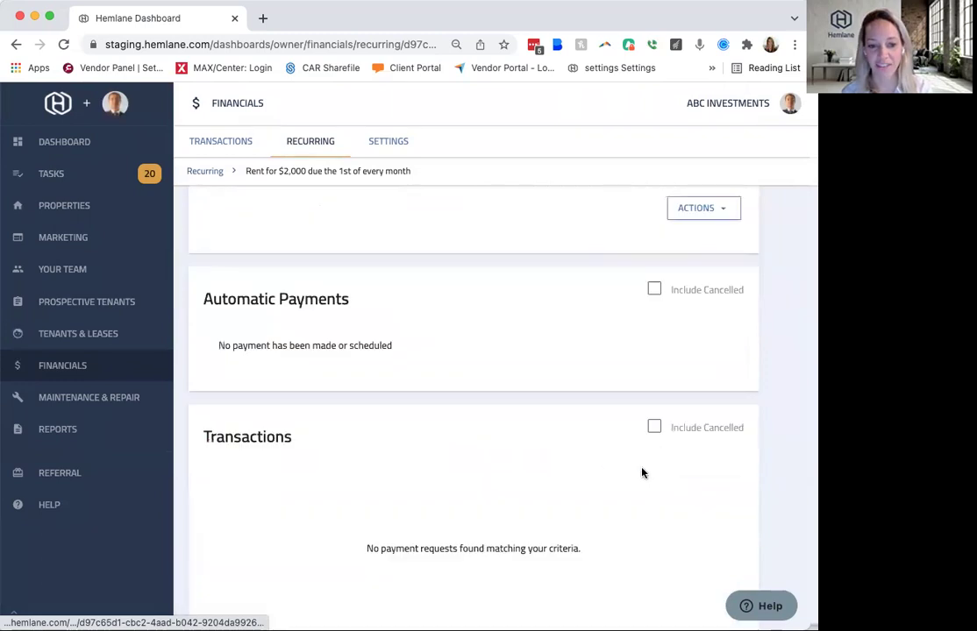
{"action": "scroll", "coordinate": [540, 413], "scroll_direction": "up", "scroll_amount": 3}
{"action": "scroll", "coordinate": [526, 403], "scroll_direction": "up", "scroll_amount": 2}
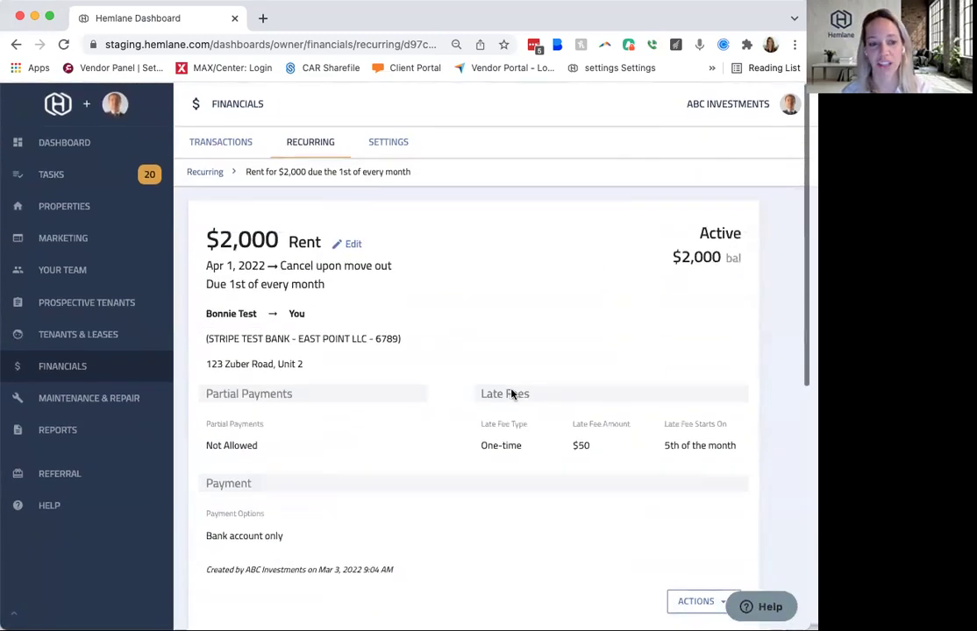
{"action": "left_click", "coordinate": [212, 173]}
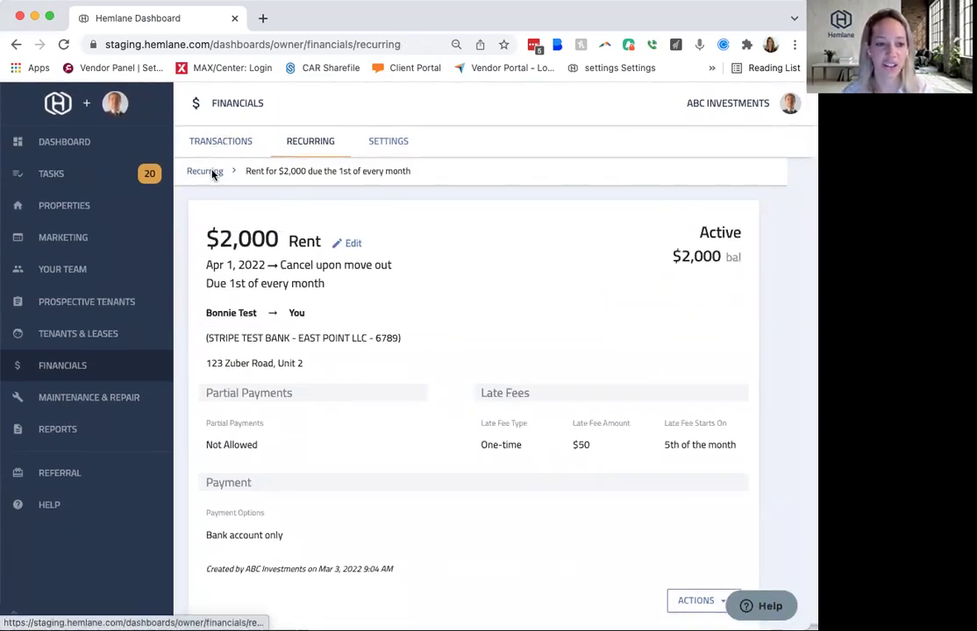
{"action": "left_click", "coordinate": [252, 197]}
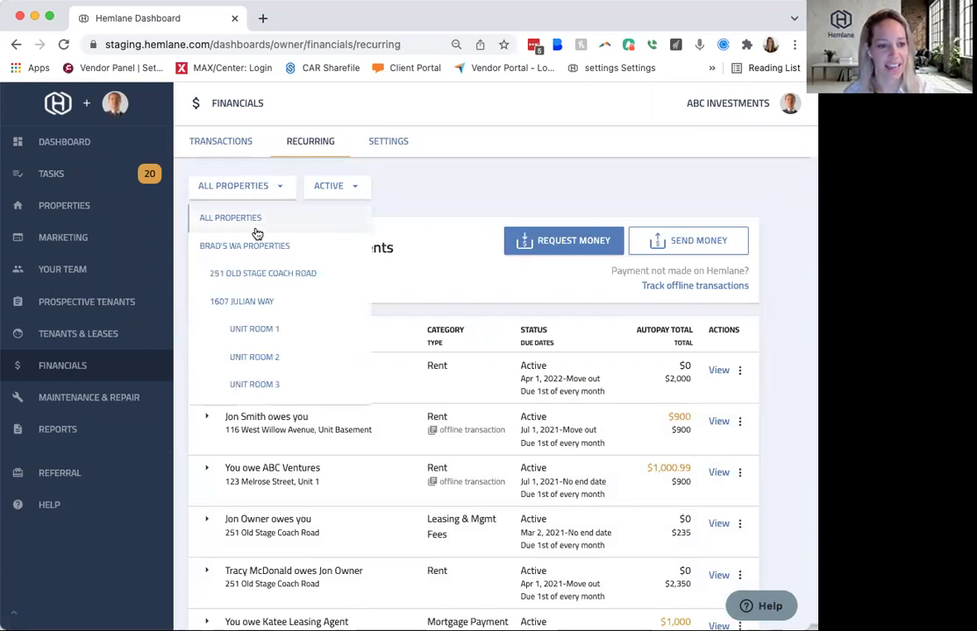
{"action": "scroll", "coordinate": [245, 312], "scroll_direction": "down", "scroll_amount": 5}
{"action": "scroll", "coordinate": [246, 313], "scroll_direction": "down", "scroll_amount": 8}
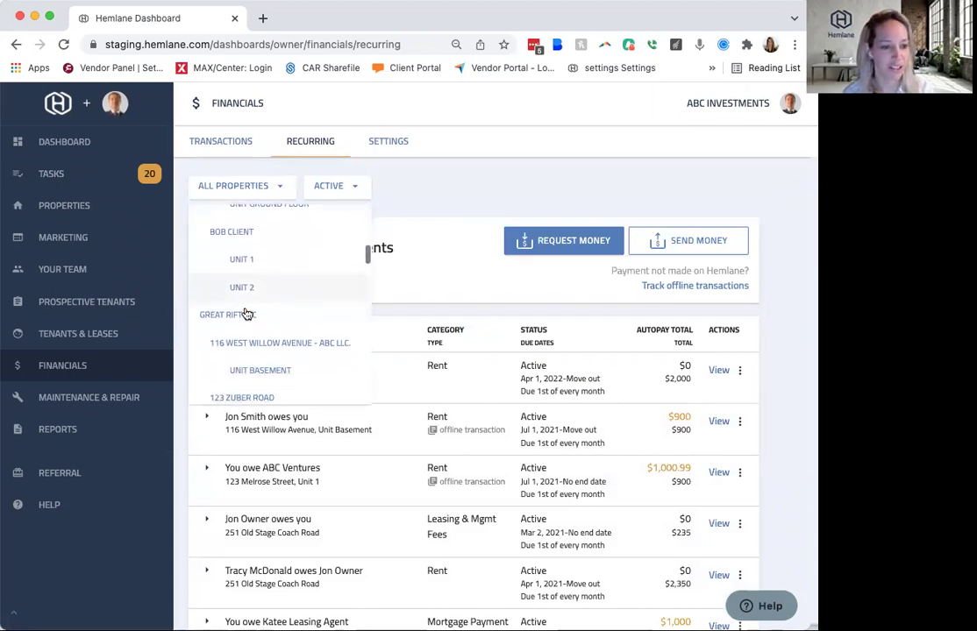
{"action": "scroll", "coordinate": [245, 314], "scroll_direction": "up", "scroll_amount": 2}
{"action": "left_click", "coordinate": [248, 283]}
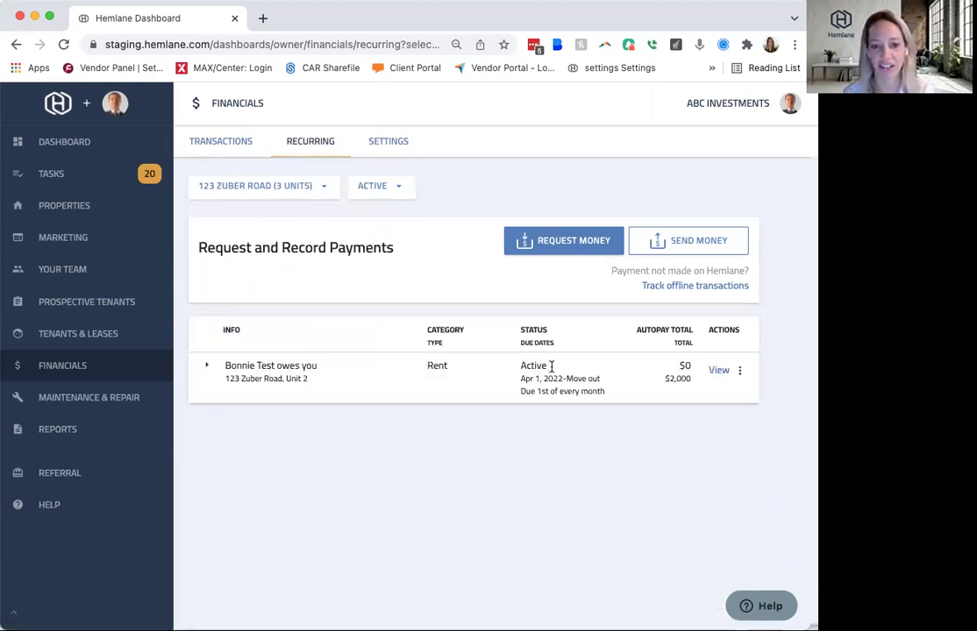
{"action": "left_click", "coordinate": [739, 370]}
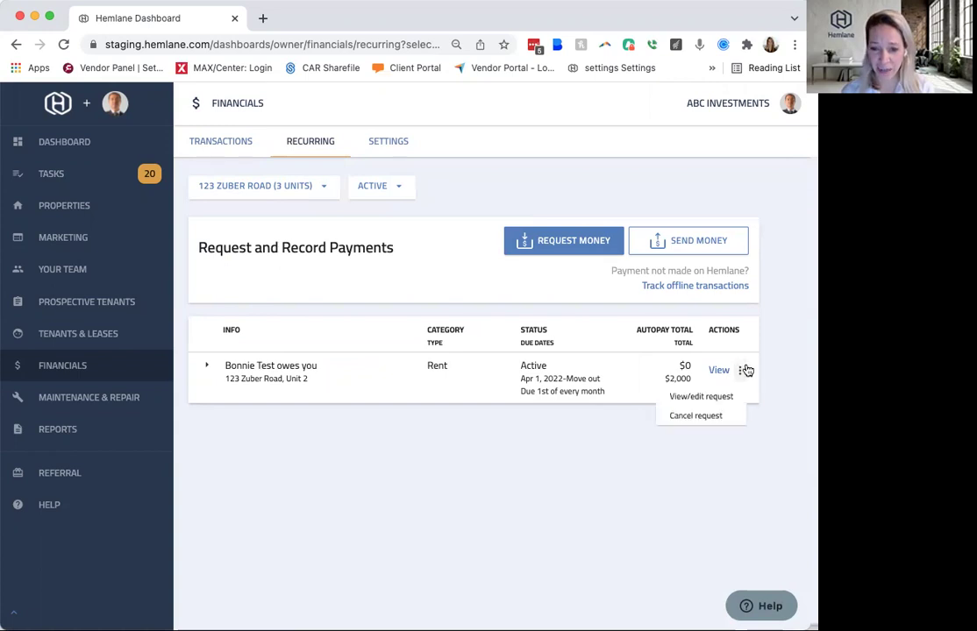
{"action": "left_click", "coordinate": [595, 429]}
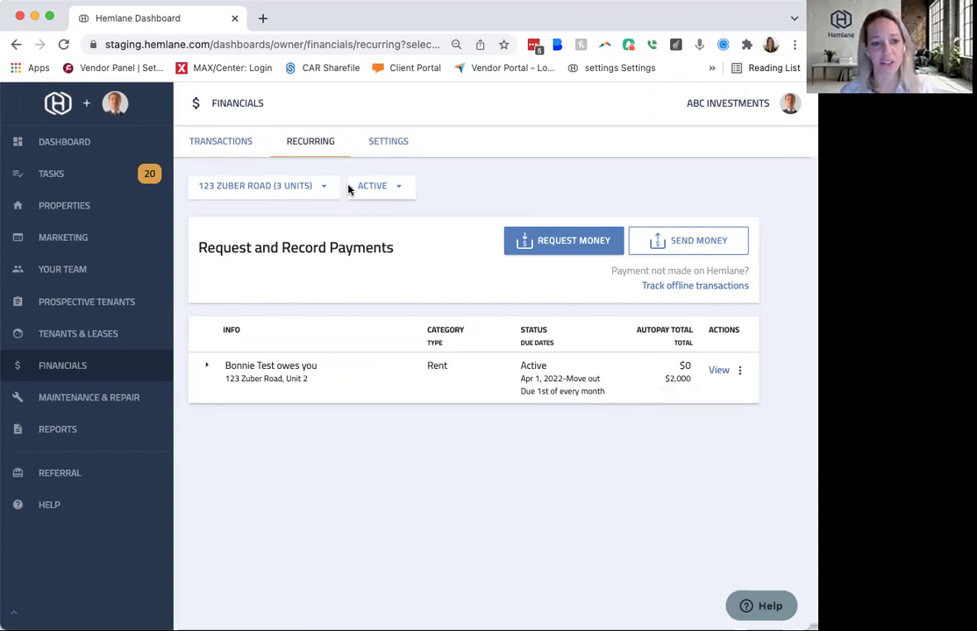
Step: View Transactions for All Properties and scroll through the monthly Rent entries
{"action": "left_click", "coordinate": [225, 146]}
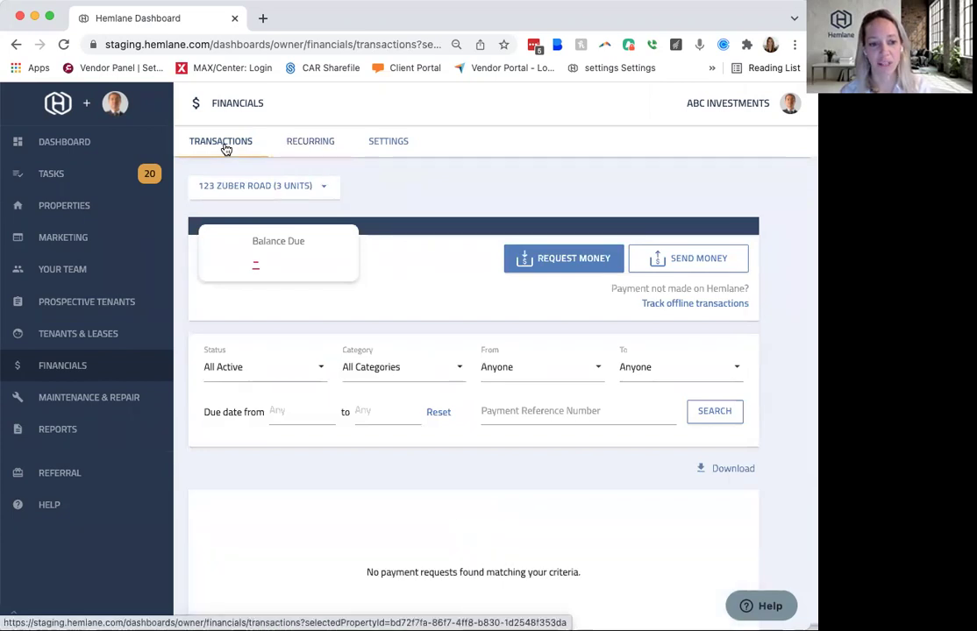
{"action": "left_click", "coordinate": [251, 189]}
{"action": "left_click", "coordinate": [245, 220]}
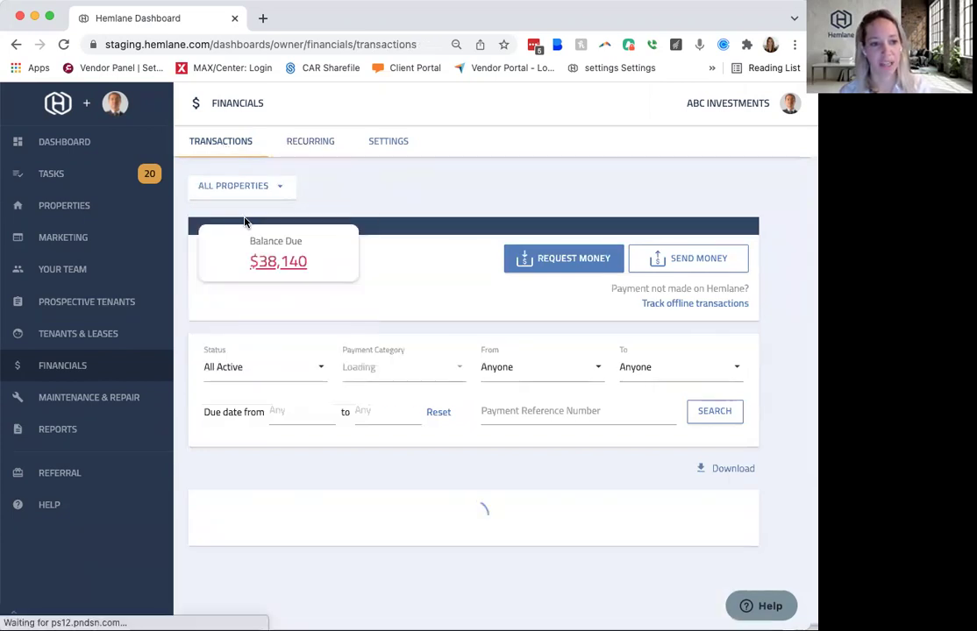
{"action": "scroll", "coordinate": [409, 426], "scroll_direction": "down", "scroll_amount": 1}
{"action": "scroll", "coordinate": [574, 463], "scroll_direction": "down", "scroll_amount": 2}
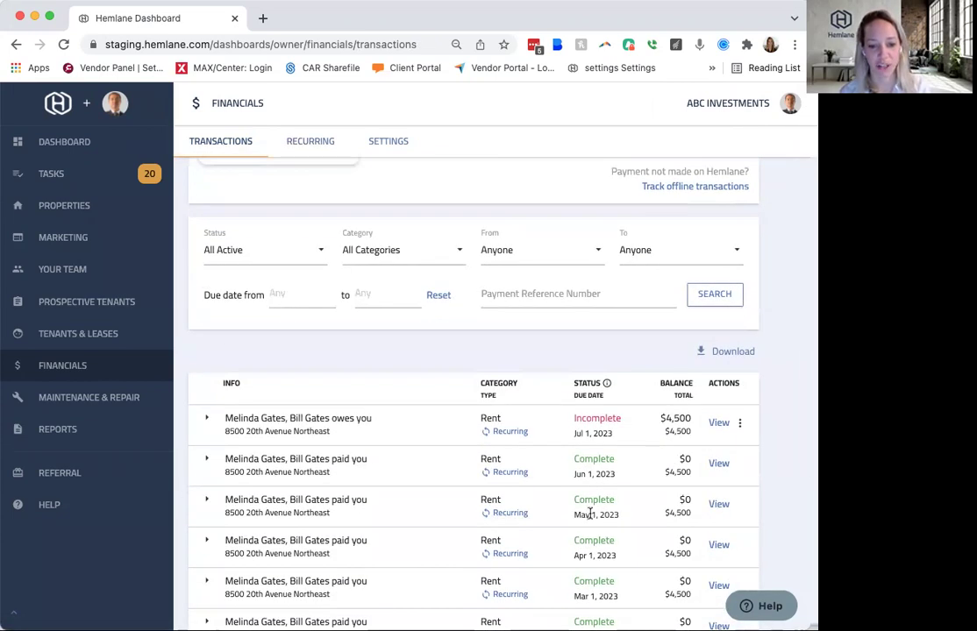
{"action": "scroll", "coordinate": [573, 512], "scroll_direction": "up", "scroll_amount": 1}
{"action": "scroll", "coordinate": [573, 327], "scroll_direction": "up", "scroll_amount": 3}
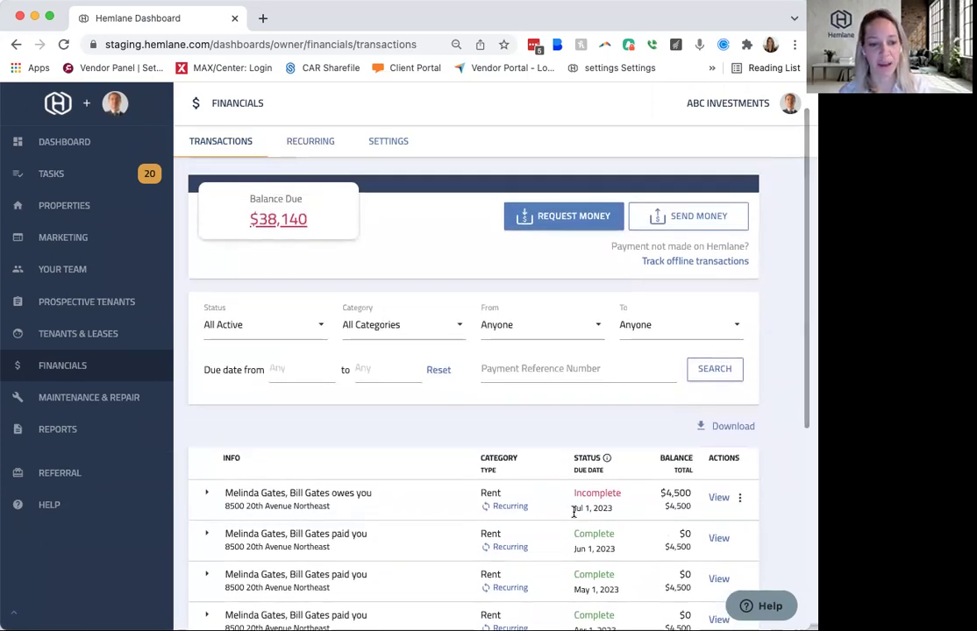
{"action": "scroll", "coordinate": [482, 396], "scroll_direction": "down", "scroll_amount": 10}
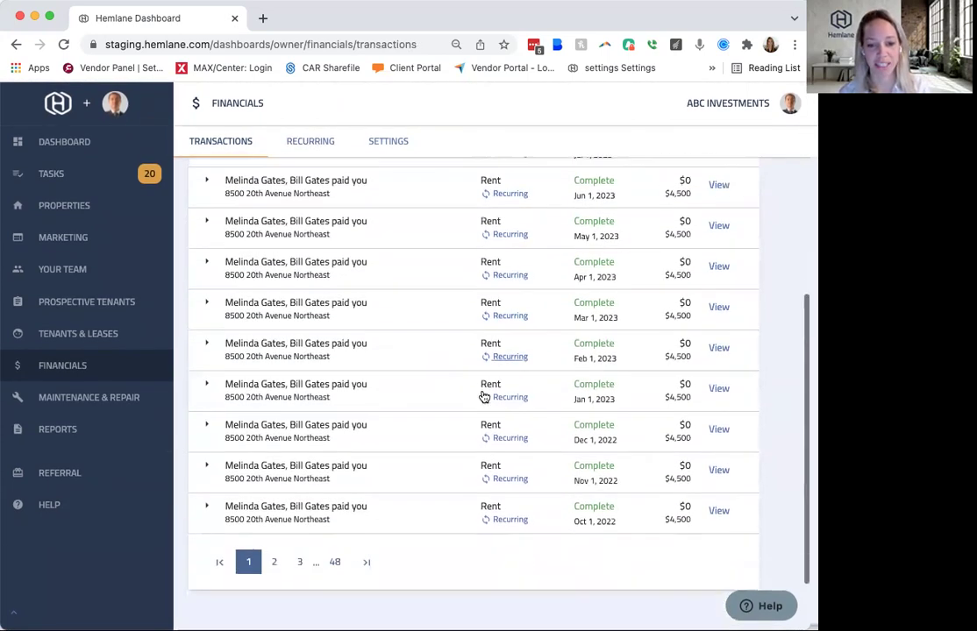
{"action": "scroll", "coordinate": [429, 437], "scroll_direction": "up", "scroll_amount": 3}
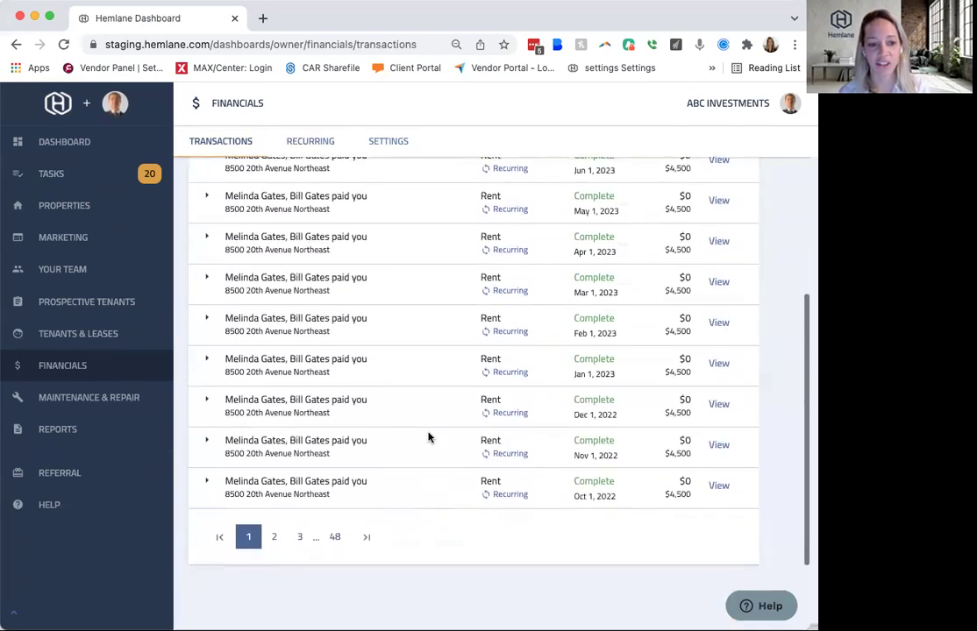
{"action": "scroll", "coordinate": [500, 474], "scroll_direction": "up", "scroll_amount": 10}
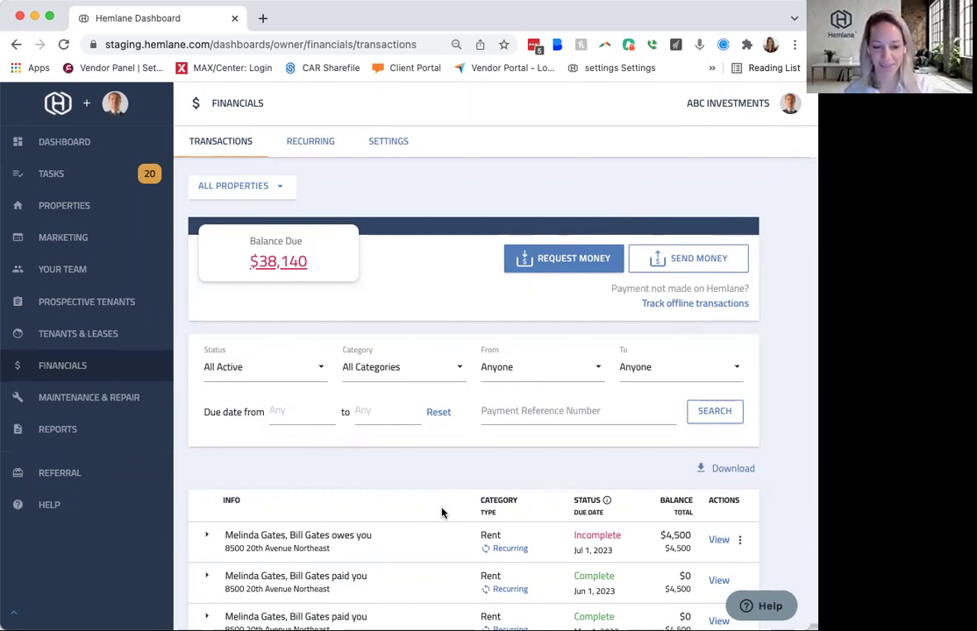
Step: Filter transactions to Category Rent and Status Incomplete, then scroll the results
{"action": "left_click", "coordinate": [422, 375]}
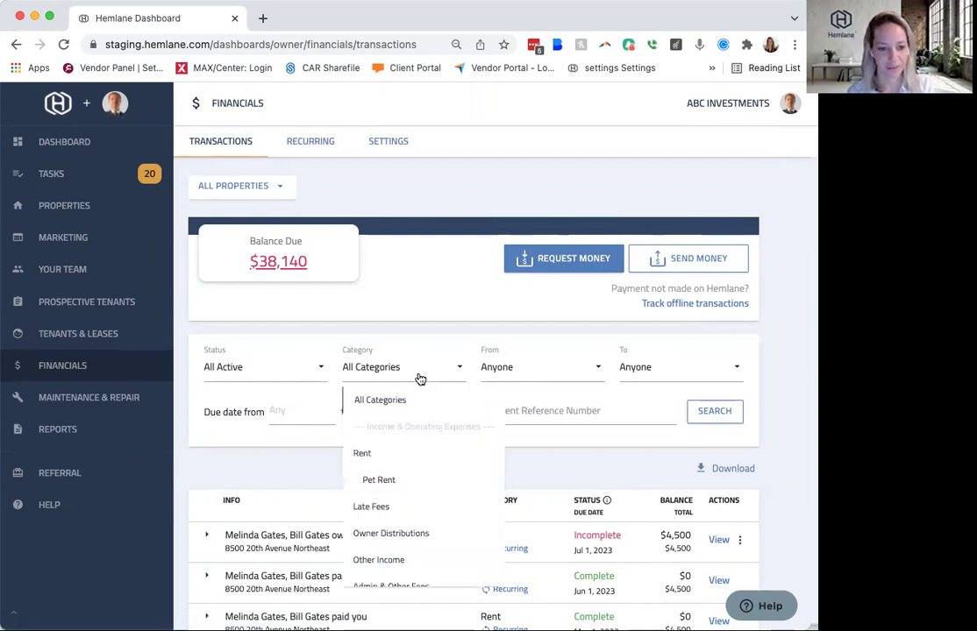
{"action": "left_click", "coordinate": [407, 452]}
{"action": "left_click", "coordinate": [307, 372]}
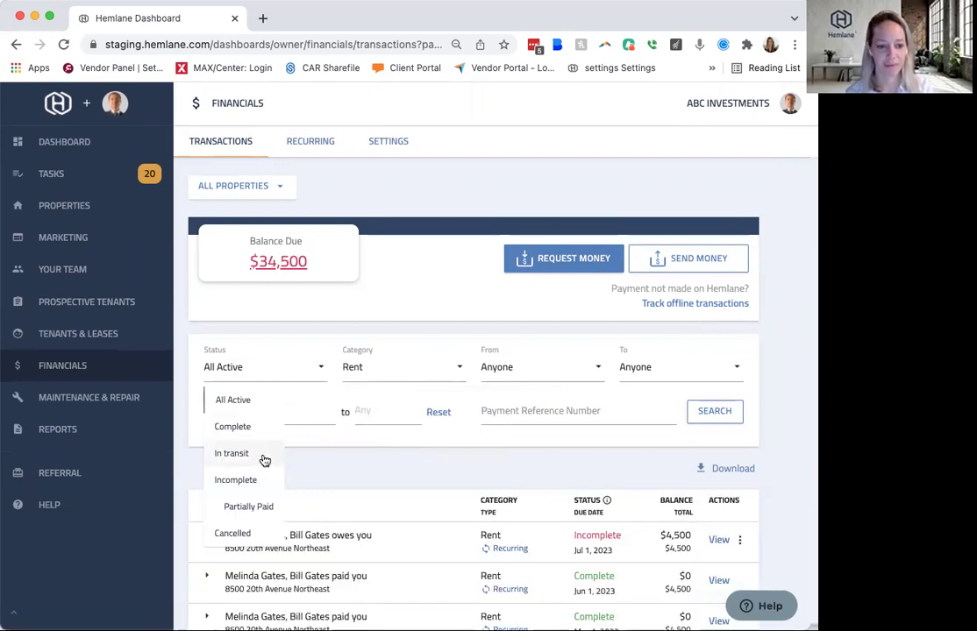
{"action": "left_click", "coordinate": [263, 457]}
{"action": "left_click", "coordinate": [266, 367]}
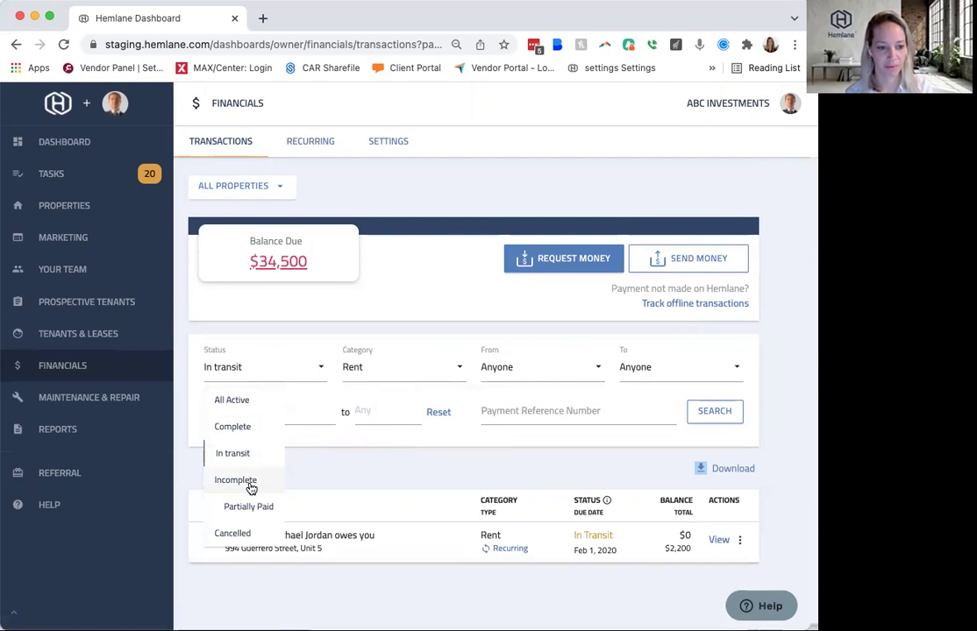
{"action": "key", "text": "Escape"}
{"action": "scroll", "coordinate": [396, 457], "scroll_direction": "down", "scroll_amount": 3}
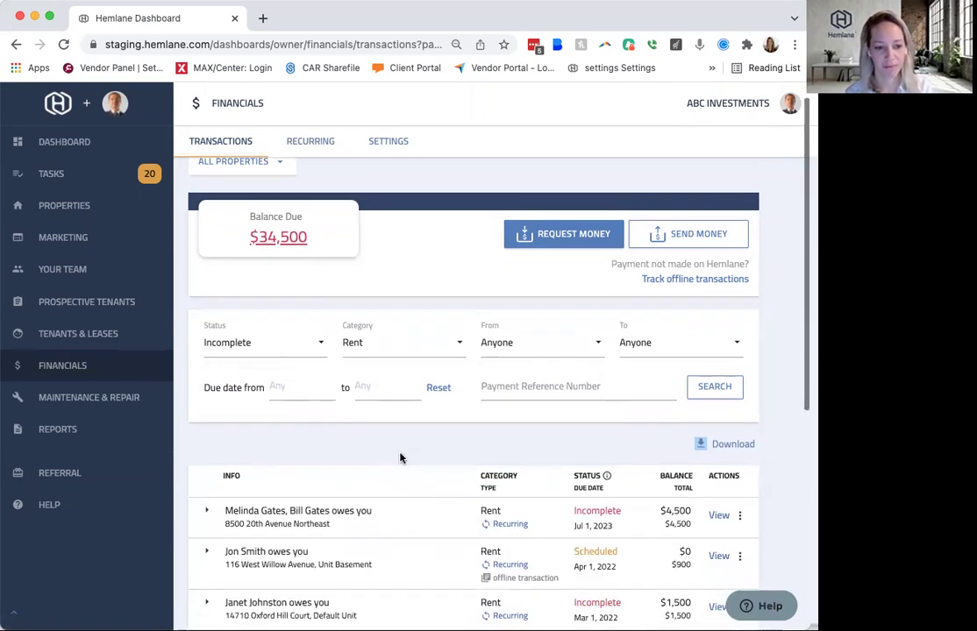
{"action": "scroll", "coordinate": [400, 457], "scroll_direction": "down", "scroll_amount": 6}
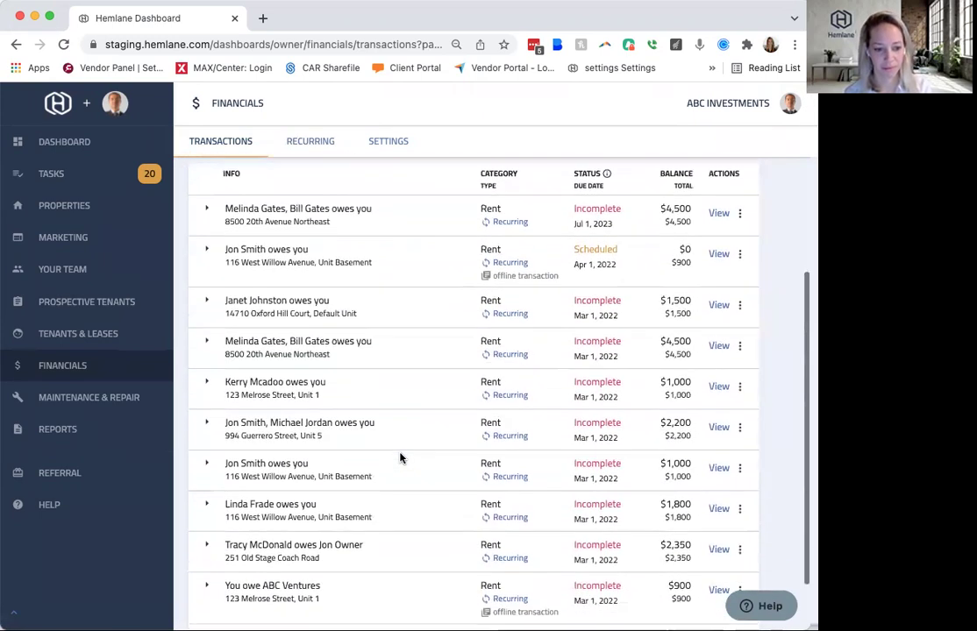
{"action": "scroll", "coordinate": [399, 457], "scroll_direction": "up", "scroll_amount": 1}
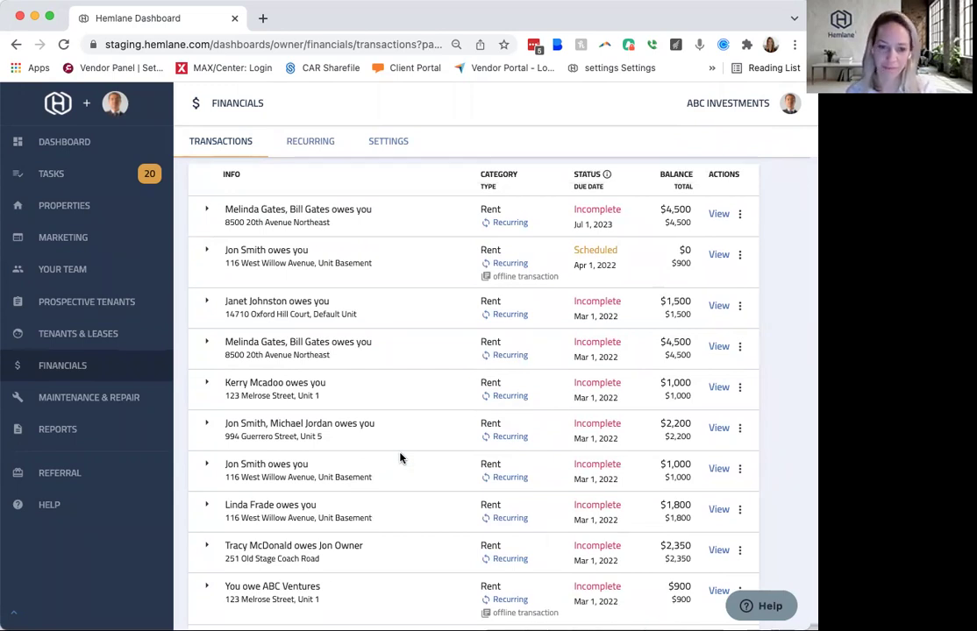
{"action": "scroll", "coordinate": [400, 458], "scroll_direction": "up", "scroll_amount": 5}
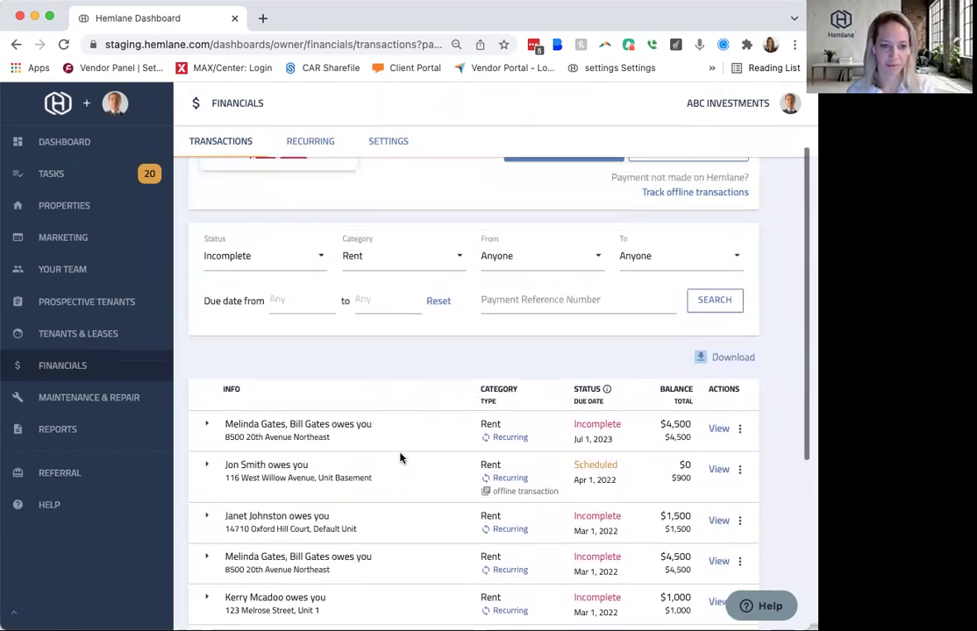
{"action": "scroll", "coordinate": [399, 458], "scroll_direction": "up", "scroll_amount": 2}
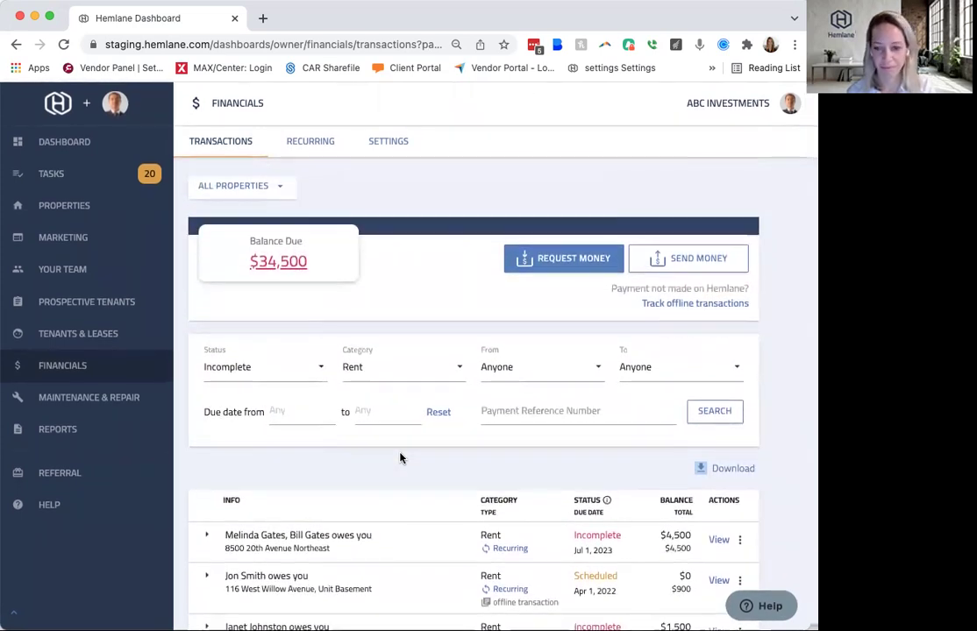